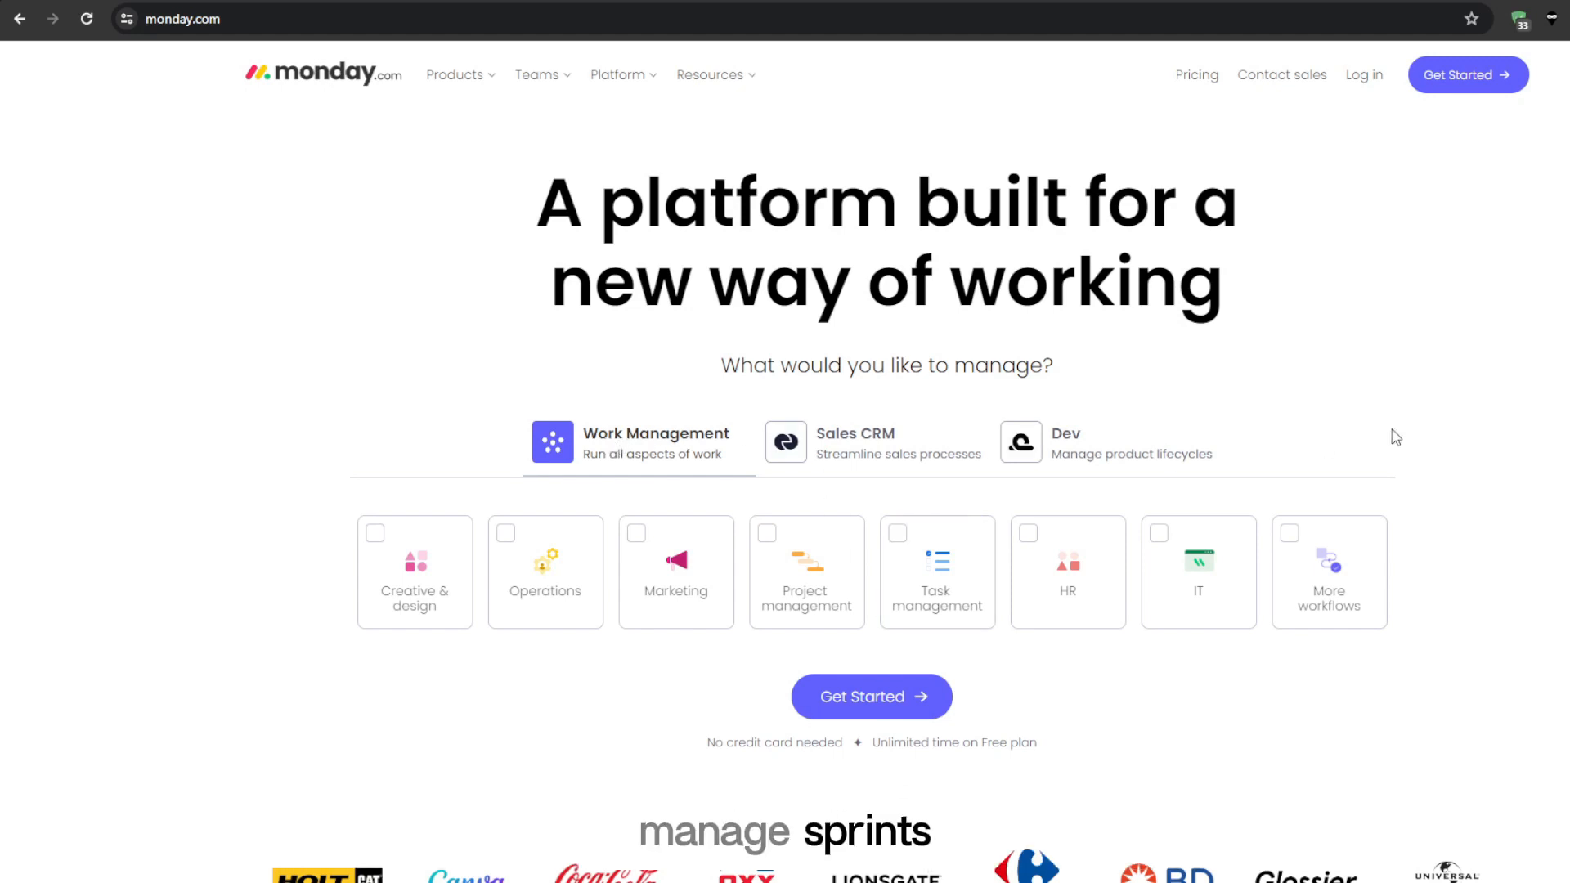
Step: Look through the monday.com homepage sections on work management, sales CRM and dev products
scroll(1394, 438, "down", 8)
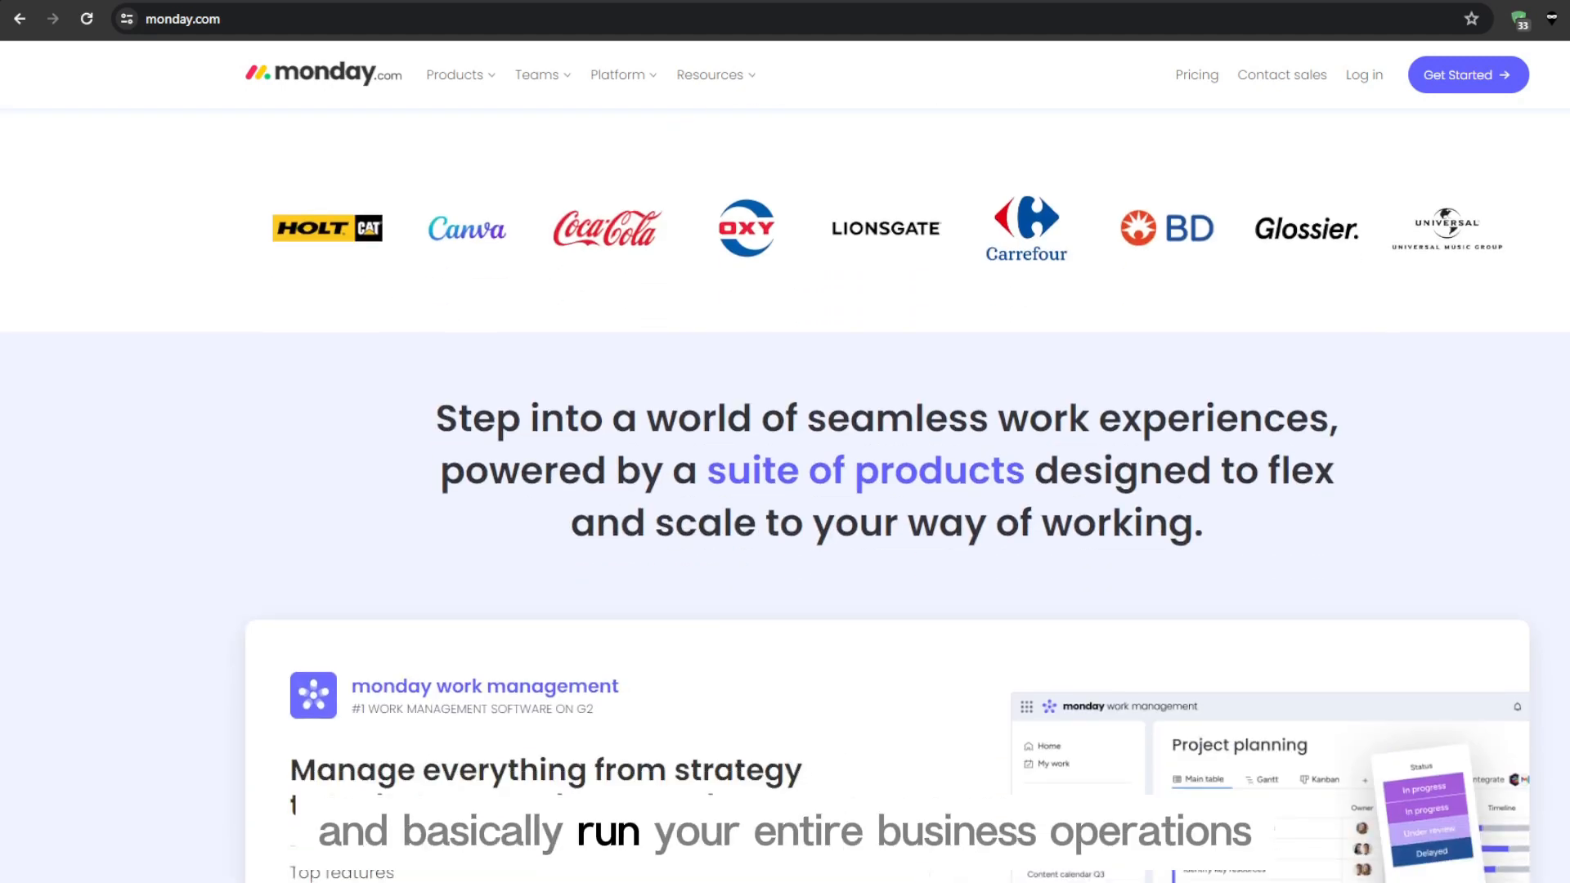
scroll(784, 496, "down", 3)
scroll(785, 496, "down", 1)
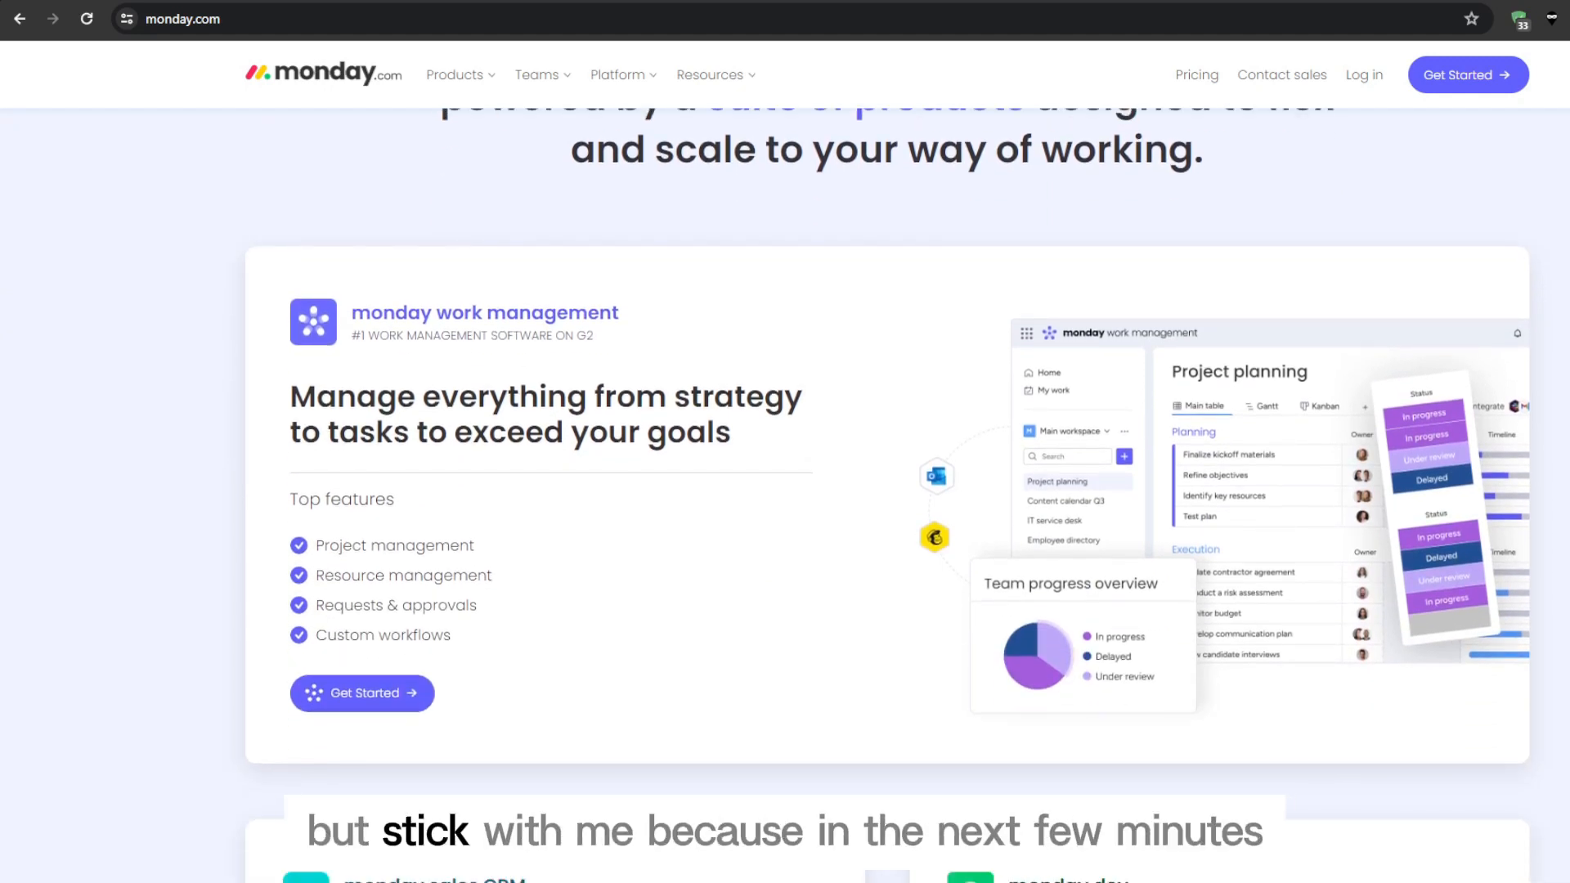
scroll(785, 495, "down", 5)
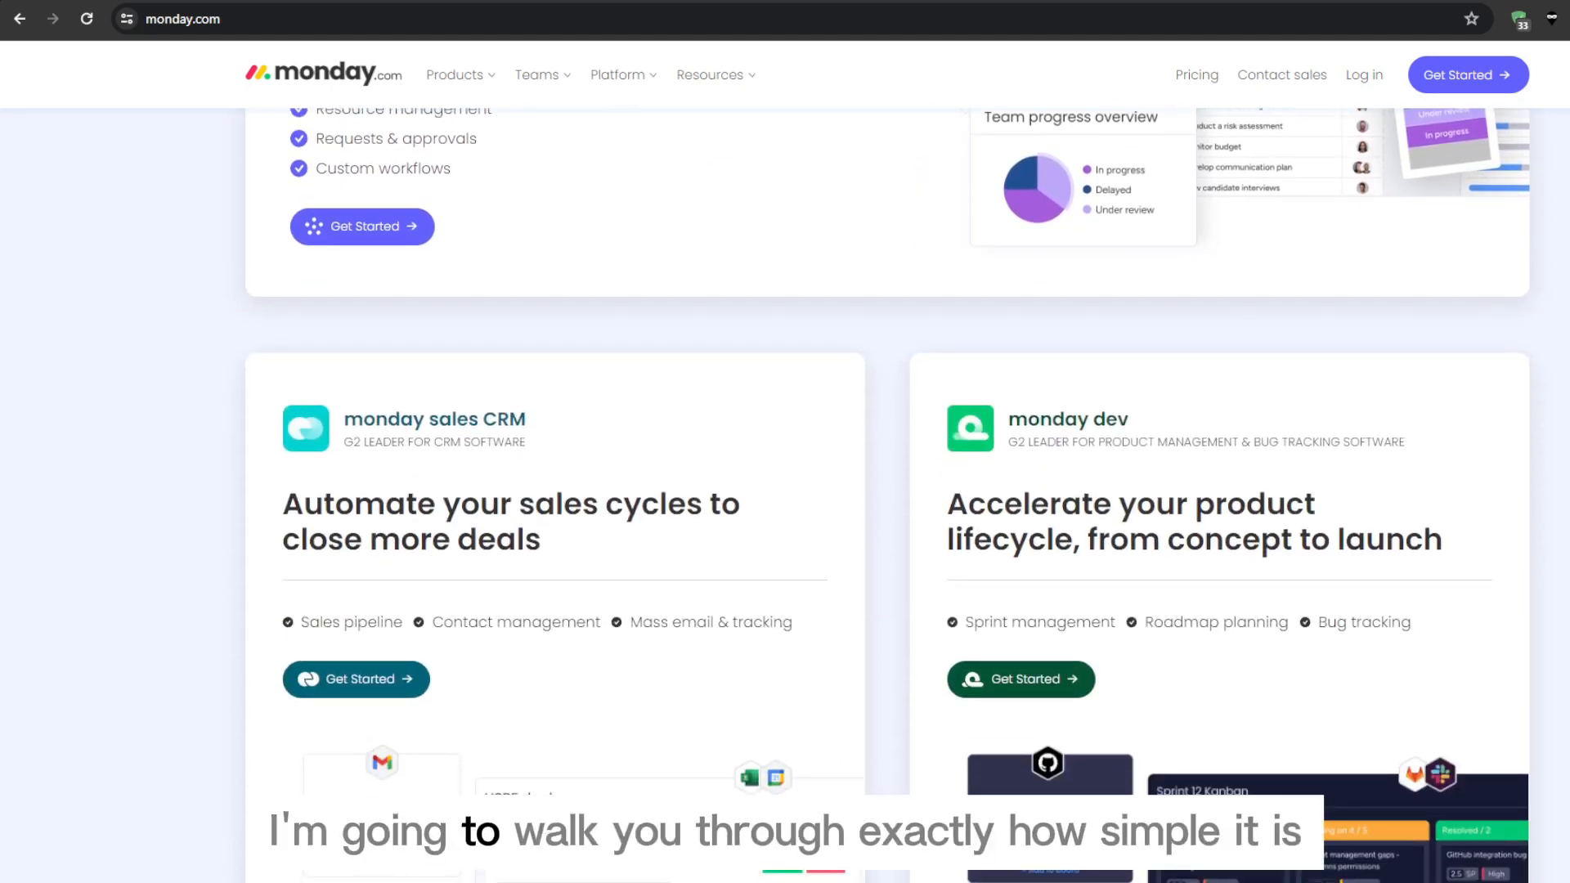
scroll(785, 496, "down", 3)
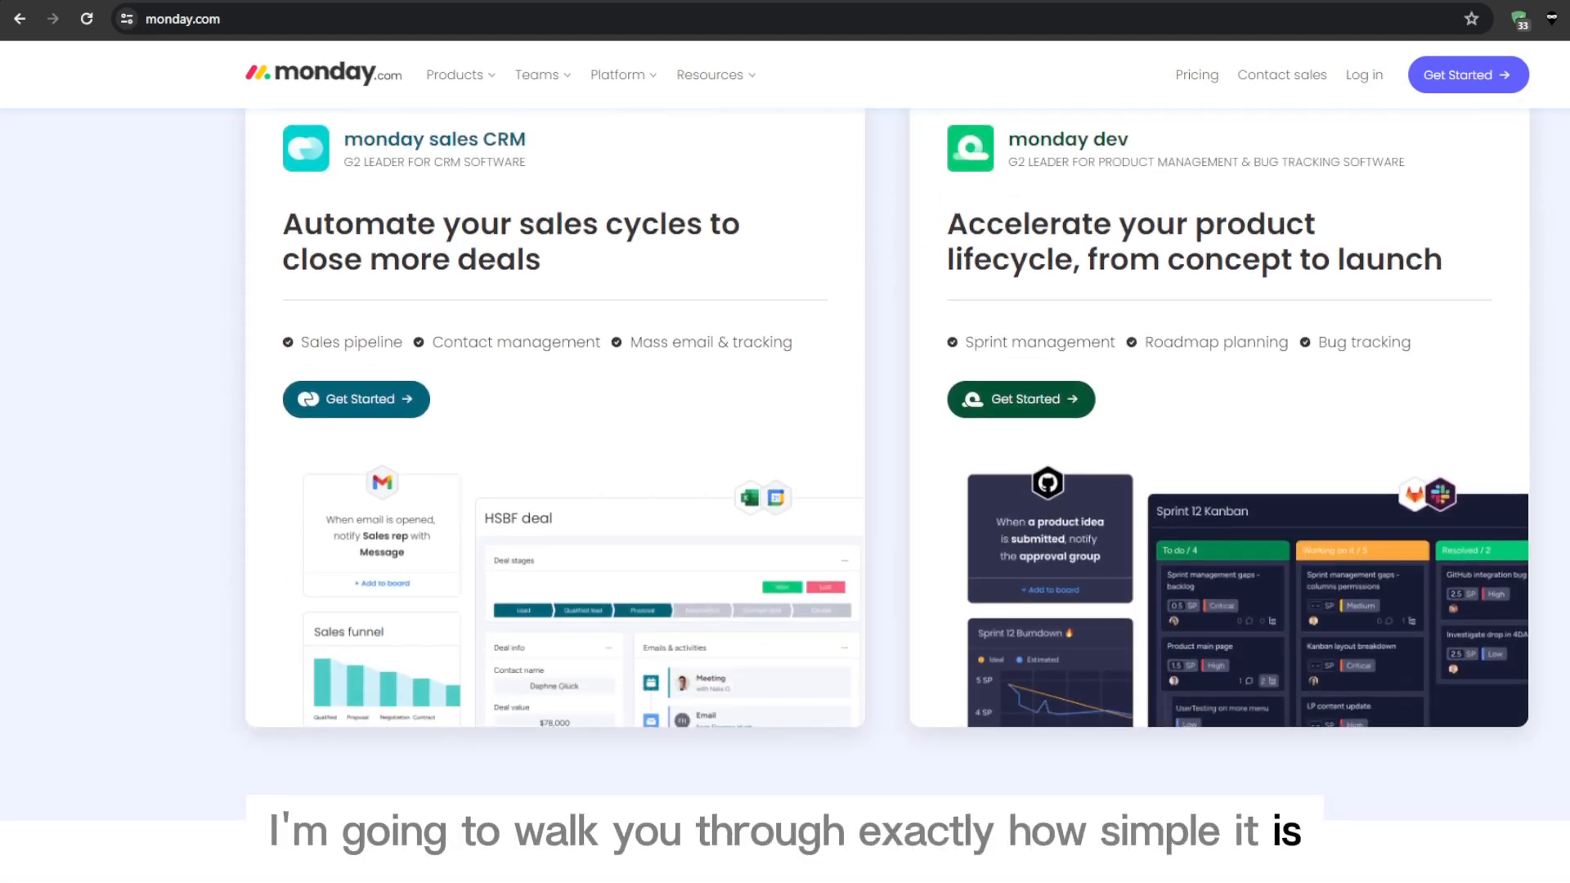
scroll(1269, 632, "up", 1)
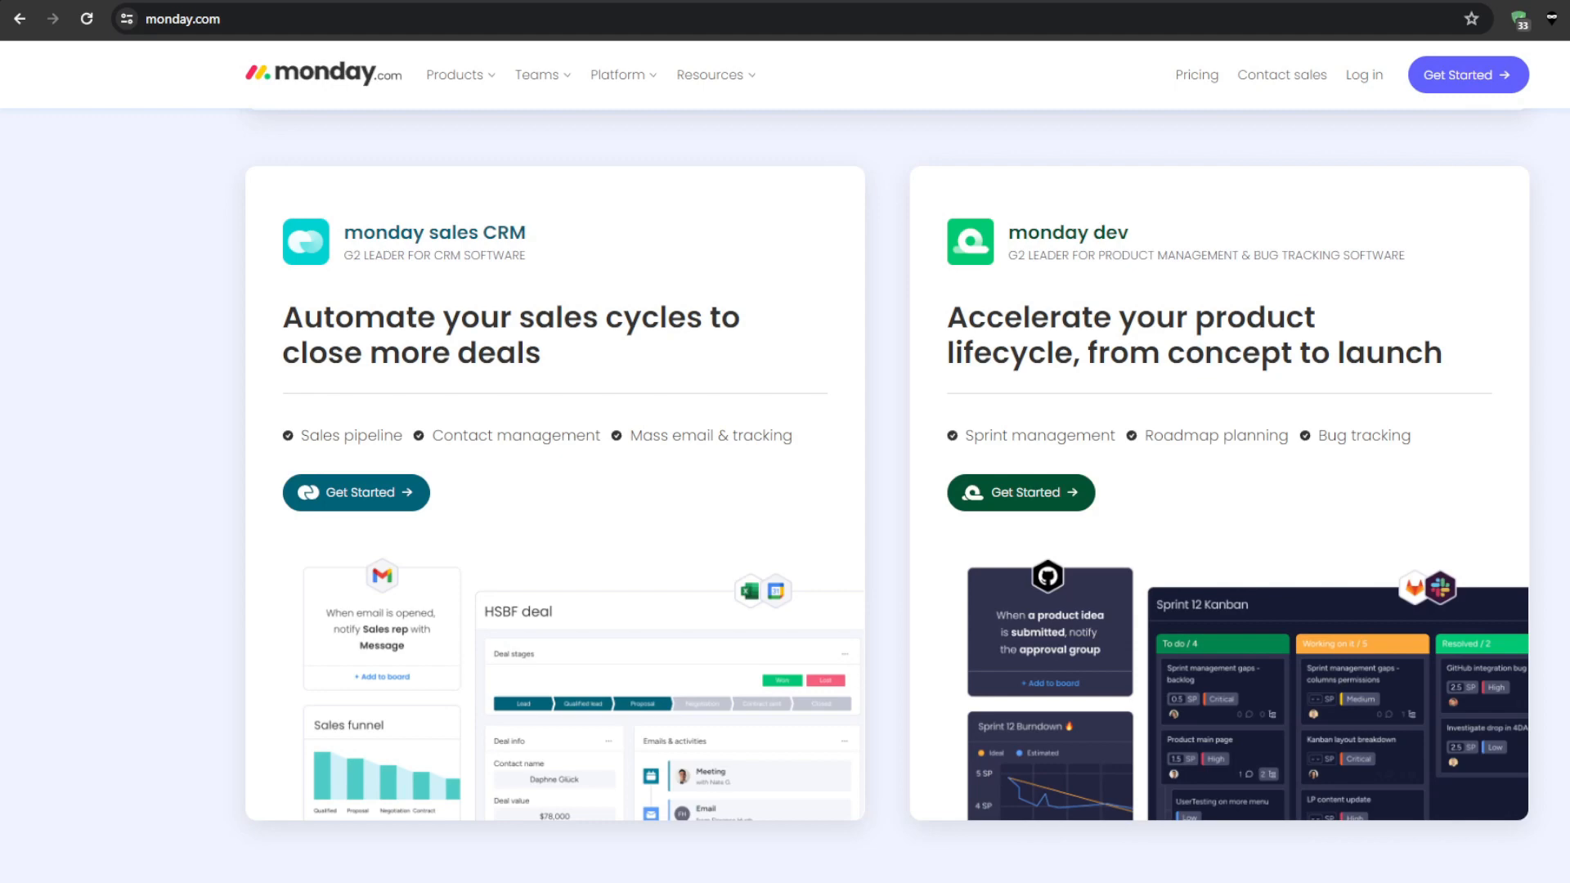
scroll(855, 691, "up", 15)
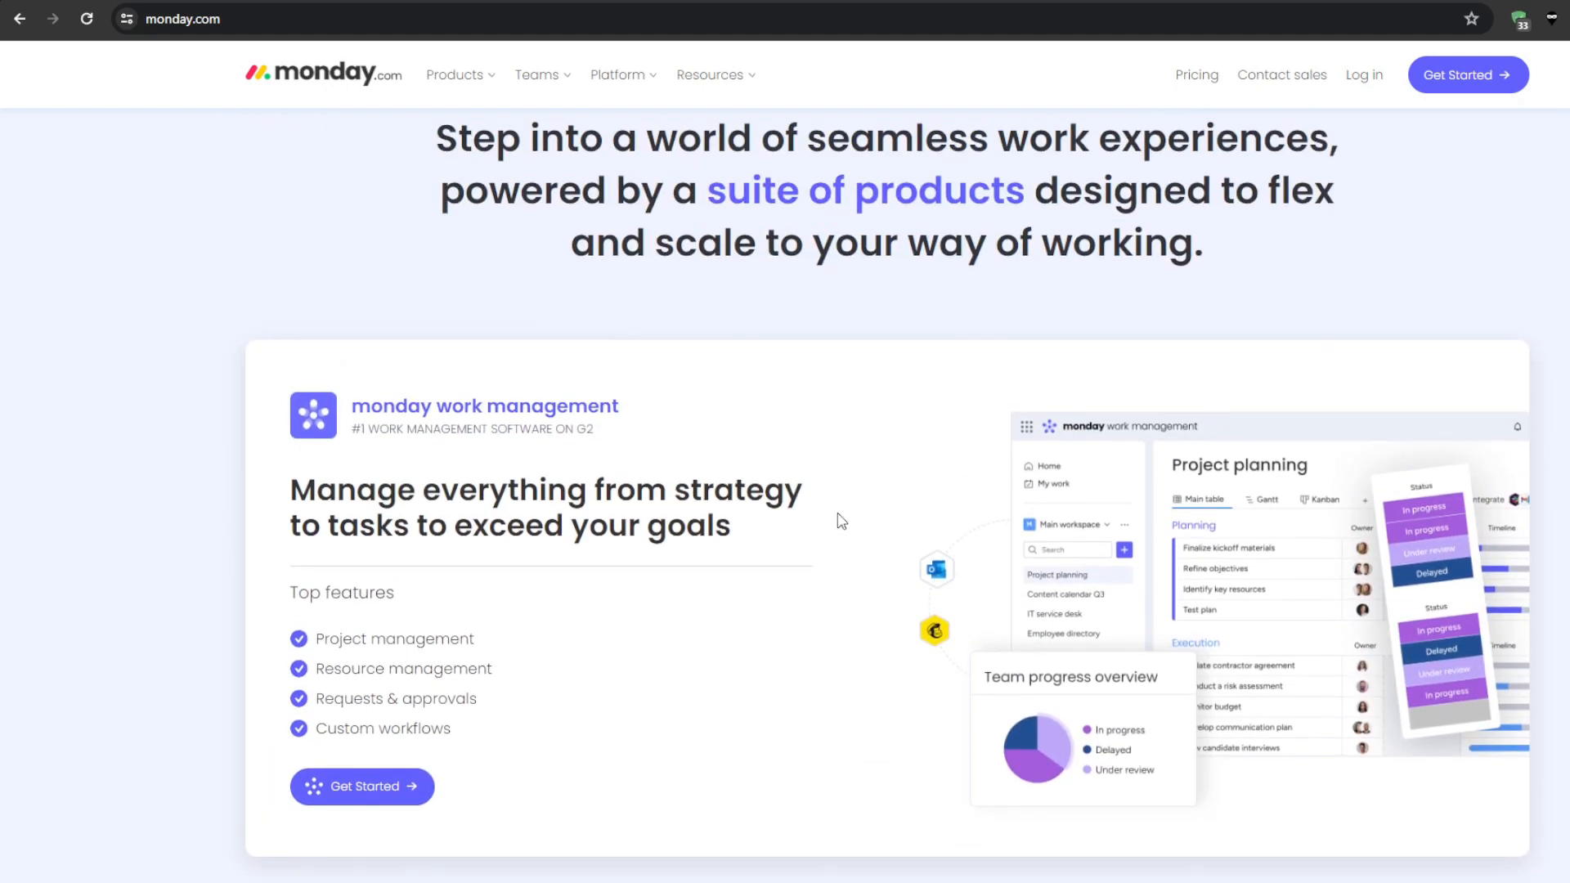
scroll(879, 403, "up", 2)
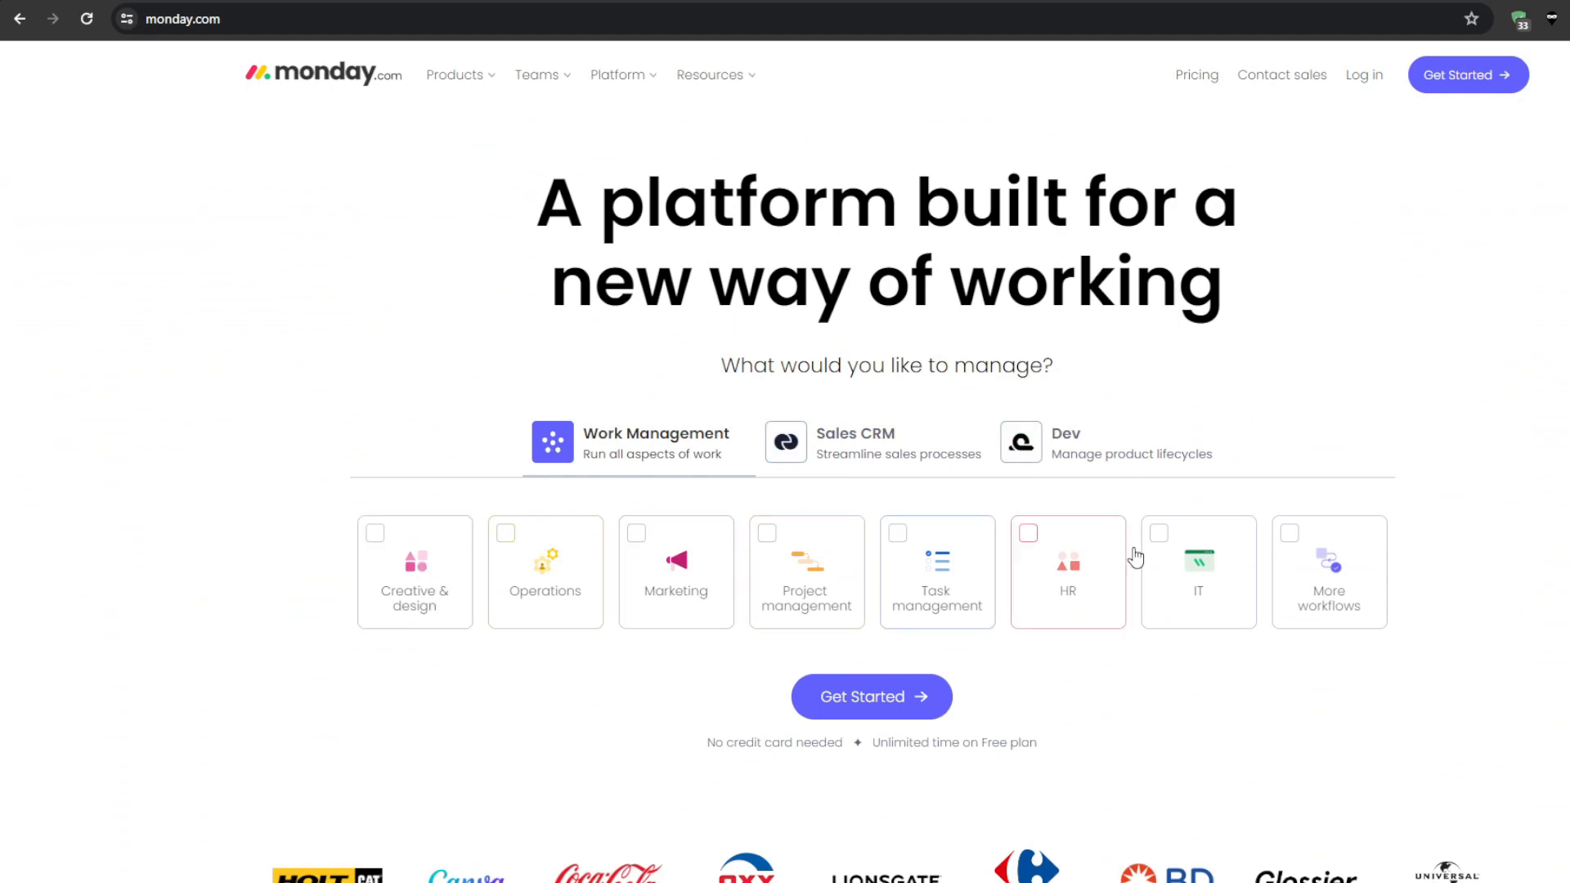
Step: Try out the Creative & design and Operations workflow choices on the homepage and start the sign-up
left_click(433, 572)
left_click(546, 574)
left_click(546, 572)
left_click(441, 578)
left_click(1468, 74)
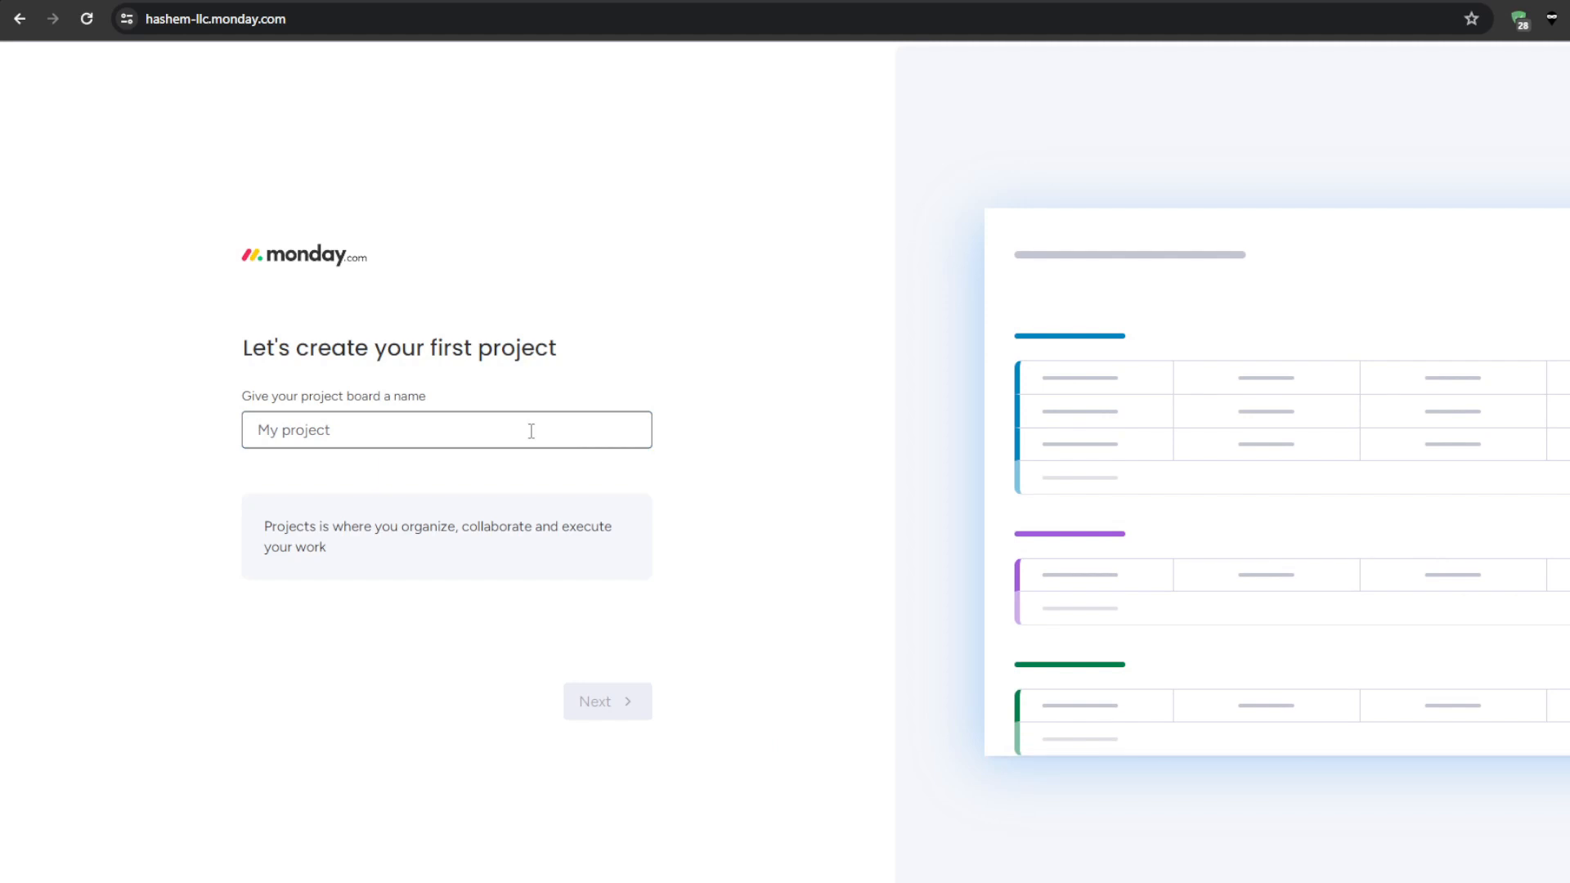
Step: Name the first project board Project 1 and finish its setup with the suggested columns and tasks
type("Project 1")
key("Return")
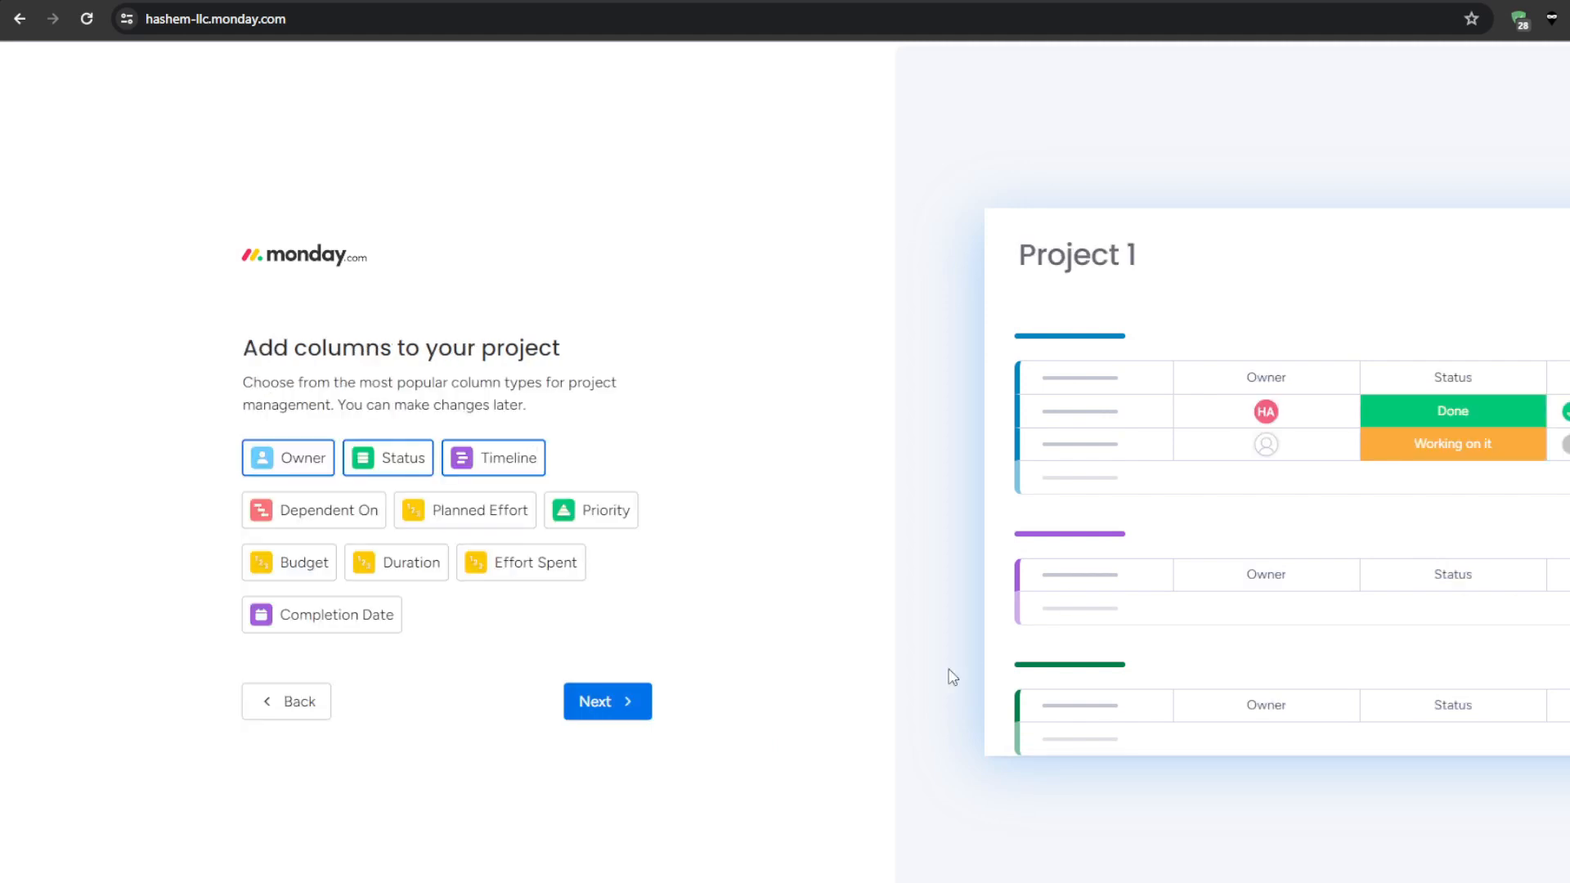
left_click(627, 703)
left_click(627, 704)
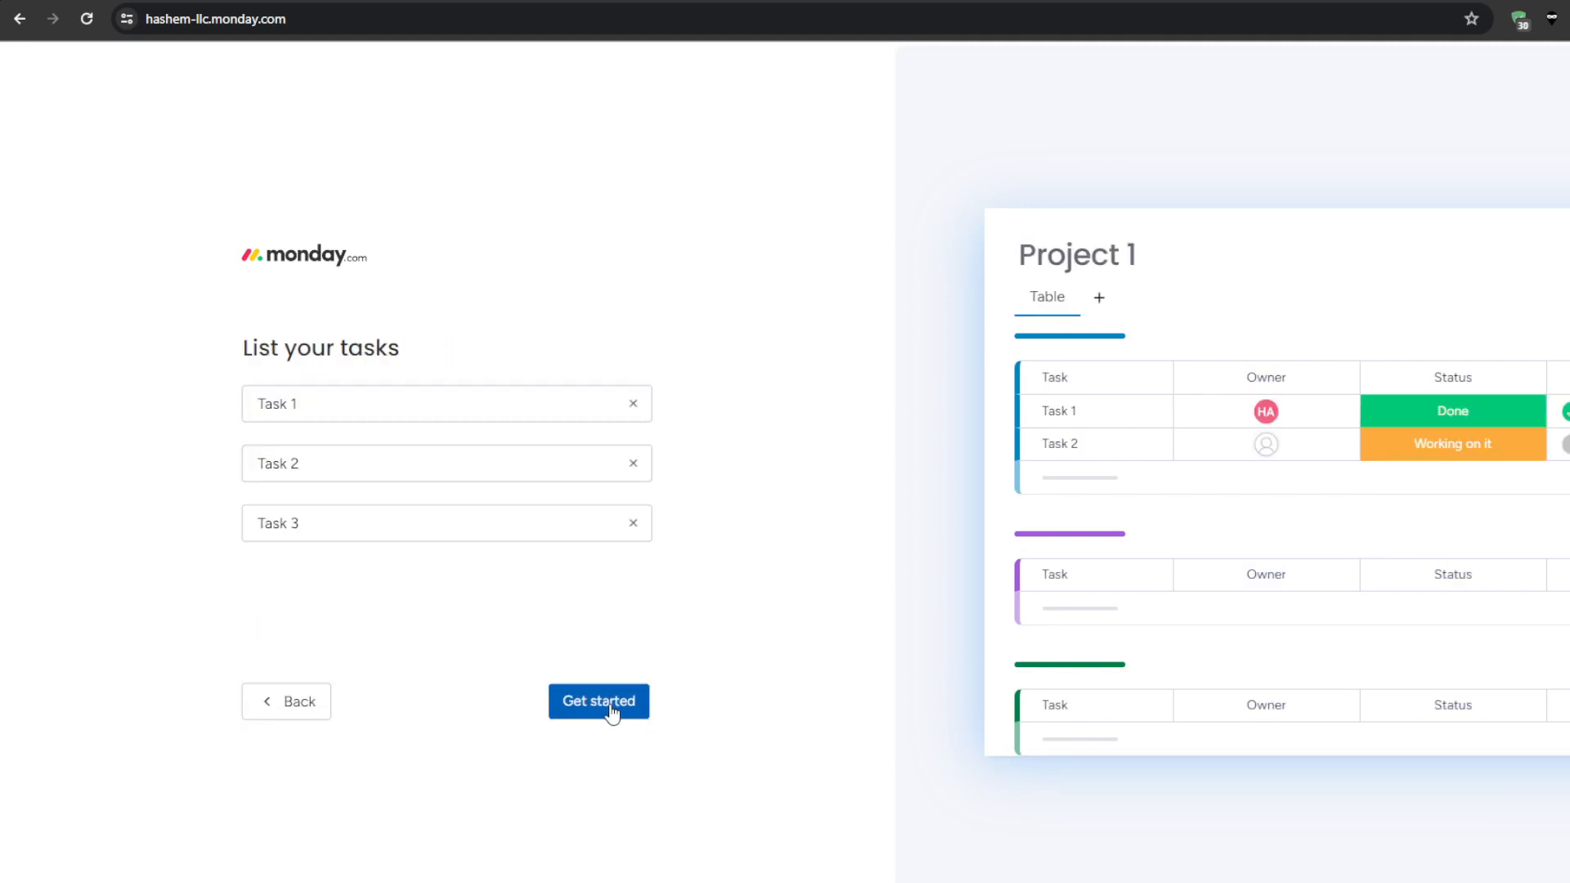
left_click(611, 713)
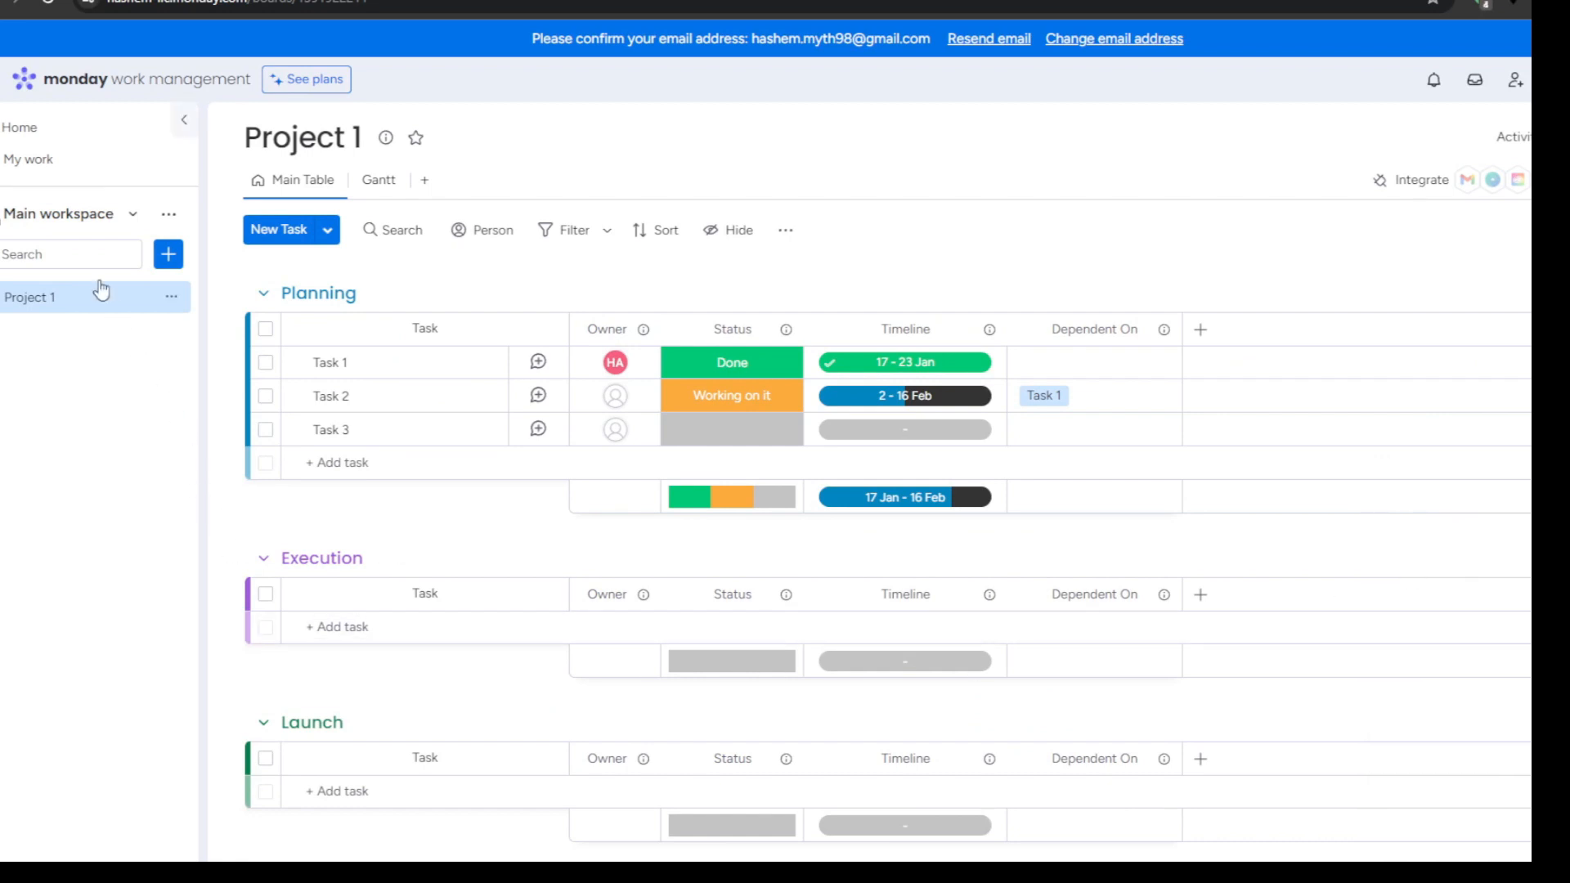
Step: Review the switching and management options of the Main workspace
left_click(134, 214)
left_click(131, 220)
left_click(169, 215)
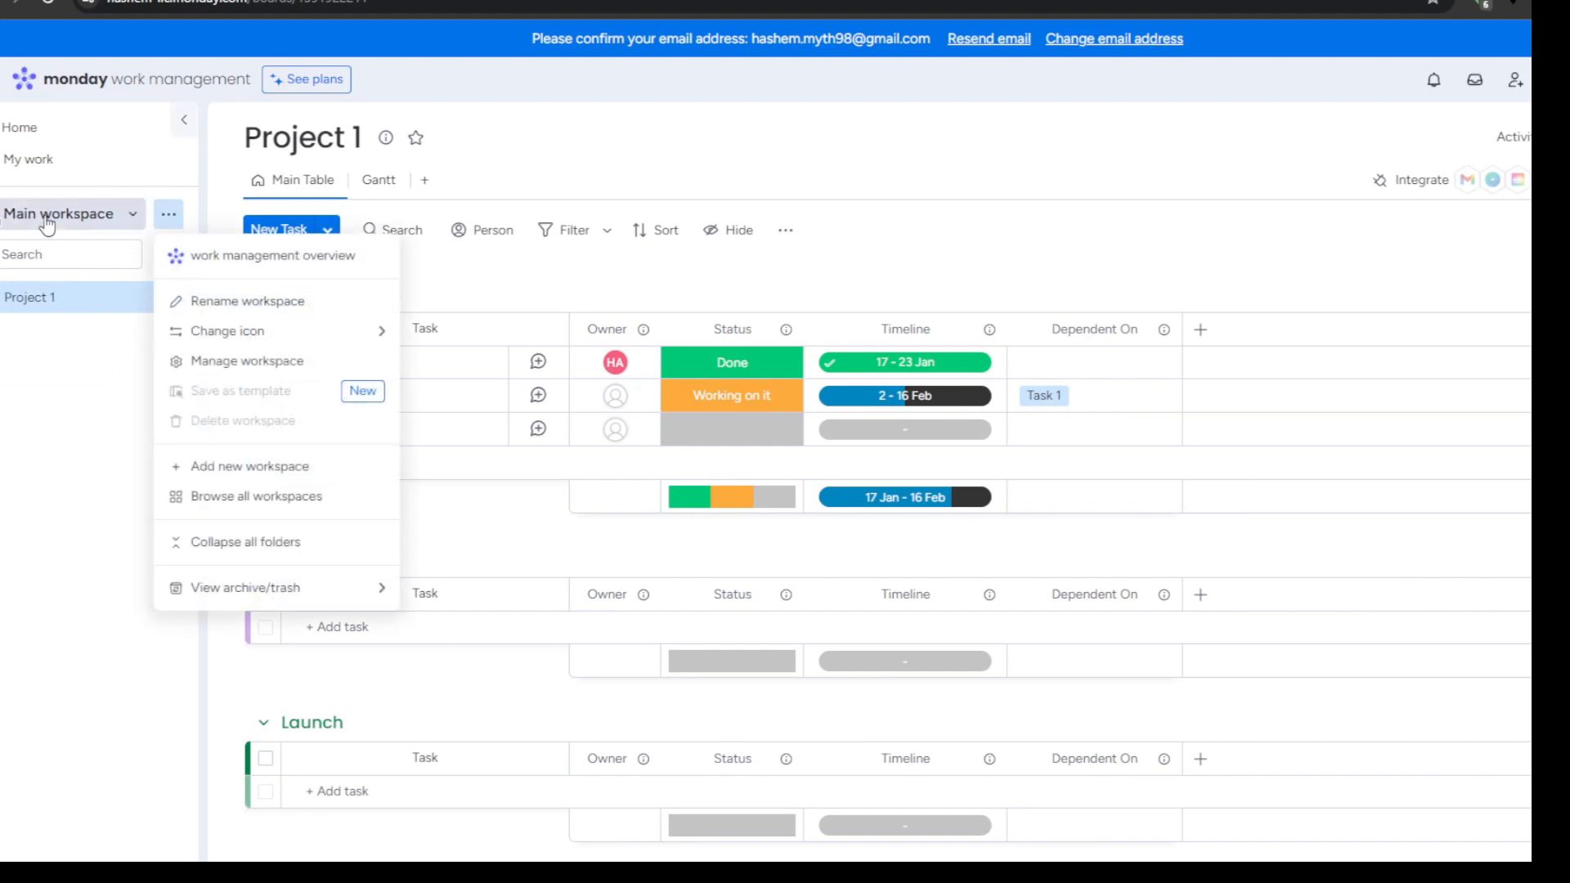
left_click(29, 406)
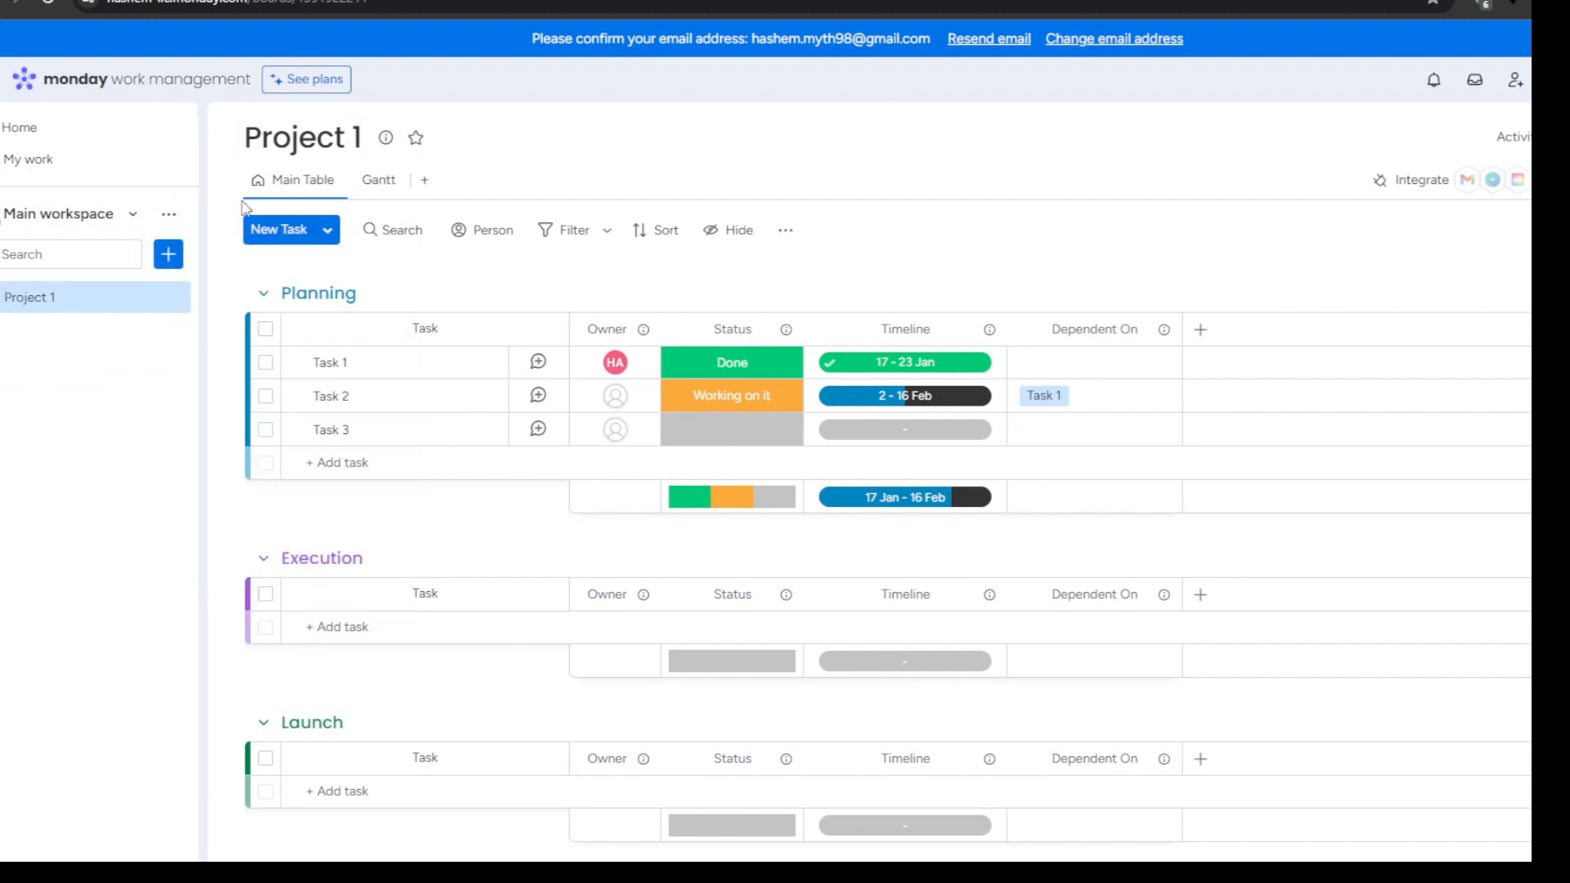
Step: Open the Project 1 board's title for editing and view the options for adding task groups or importing tasks
left_click(280, 138)
double_click(280, 137)
left_click(370, 129)
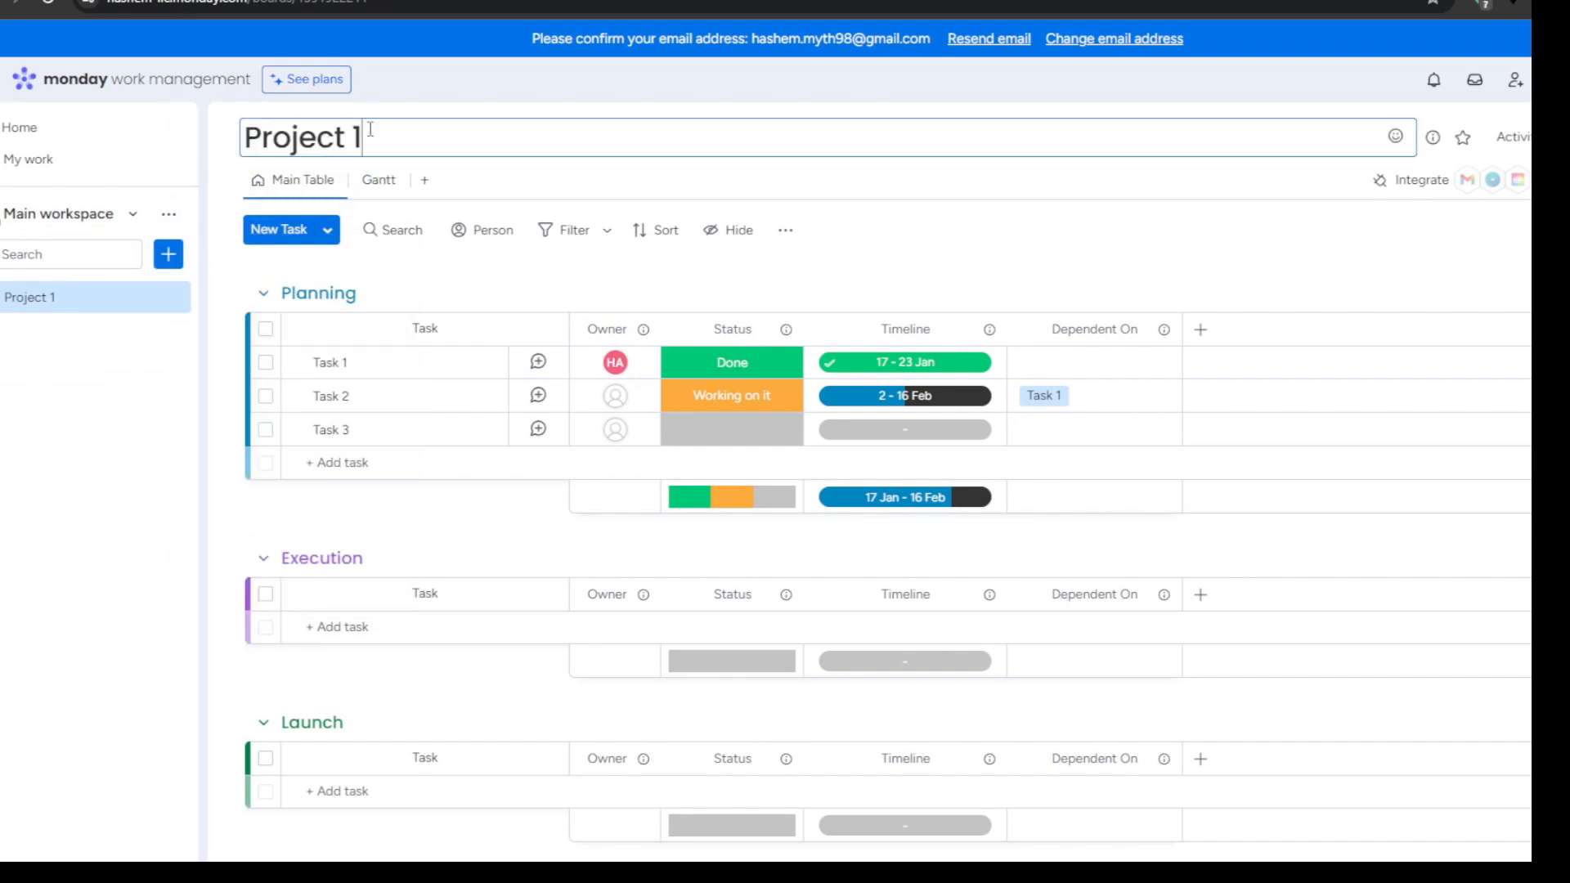
left_click(28, 377)
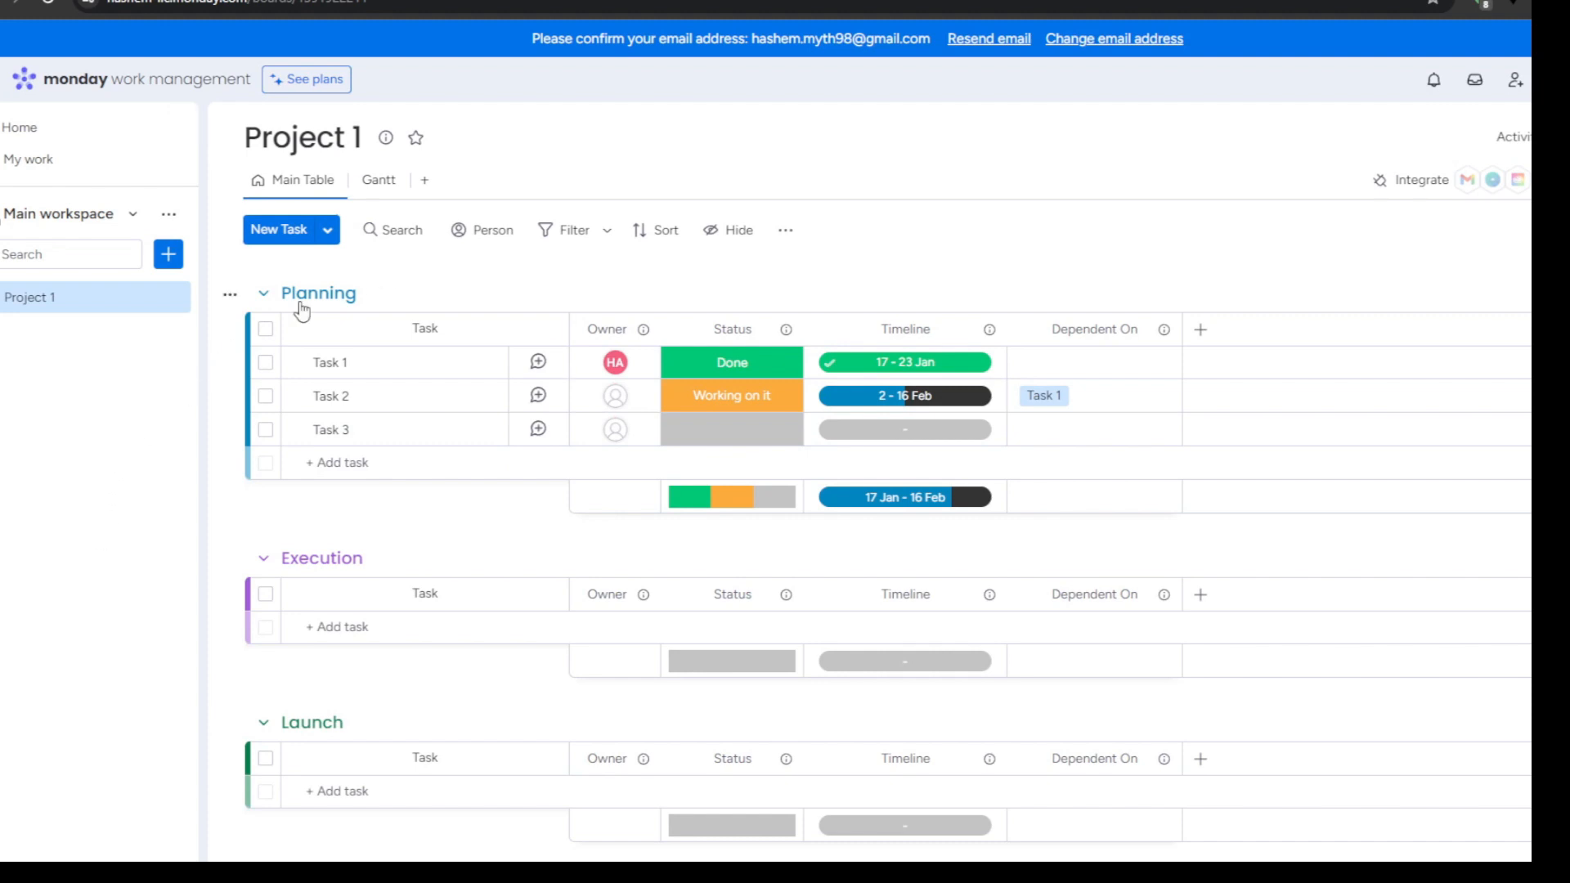
left_click(330, 235)
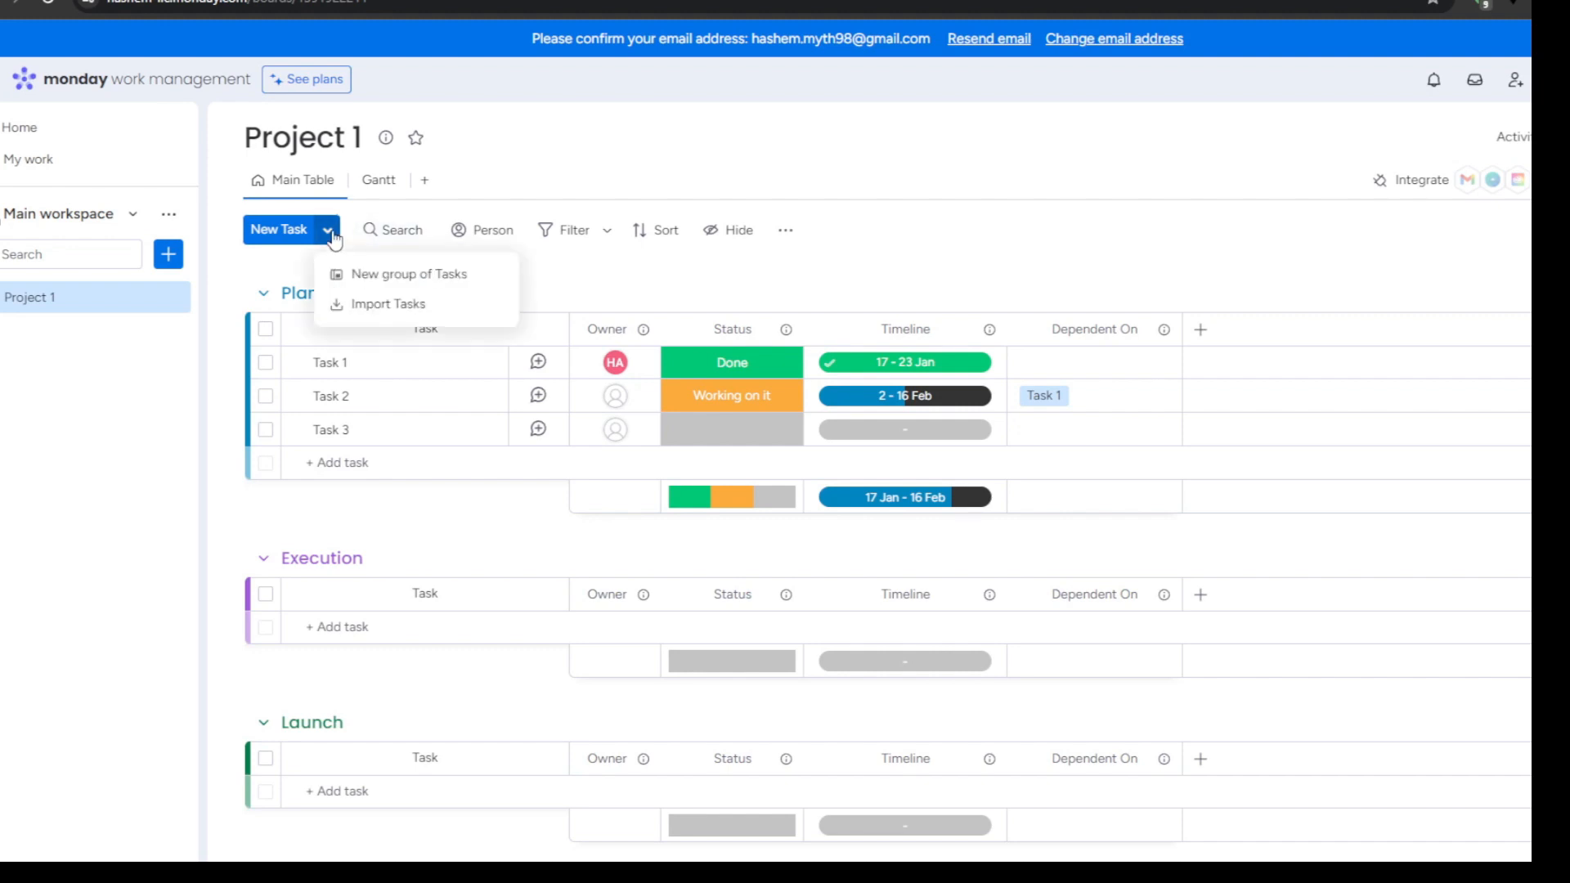
left_click(330, 234)
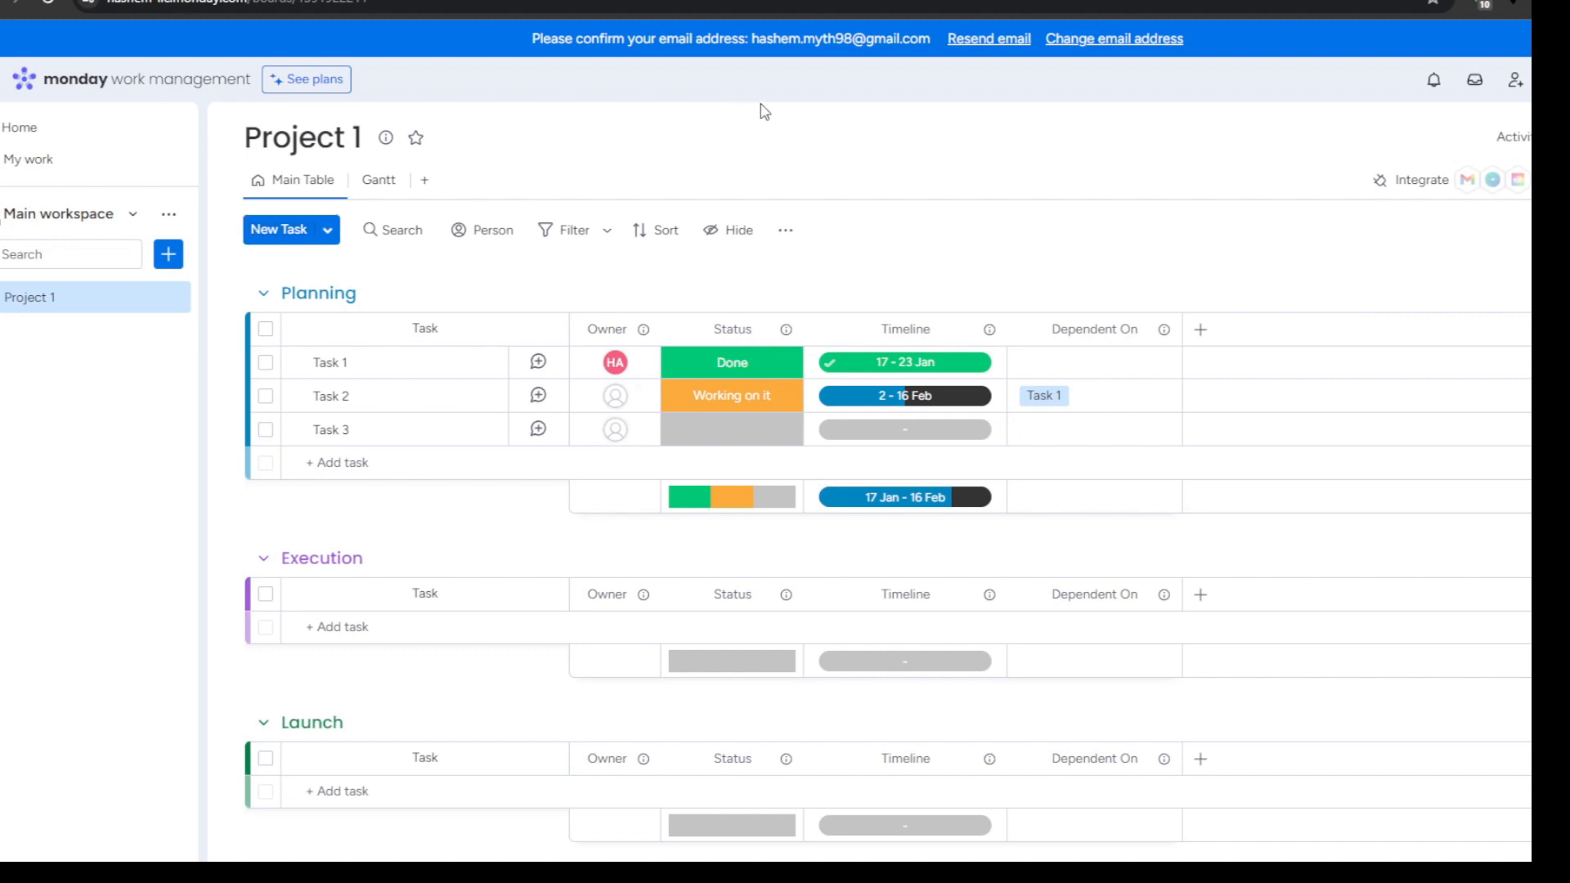
Step: Create a Main-privacy board named New Board for managing items and set Item 3's status to Stuck
left_click(168, 254)
left_click(240, 262)
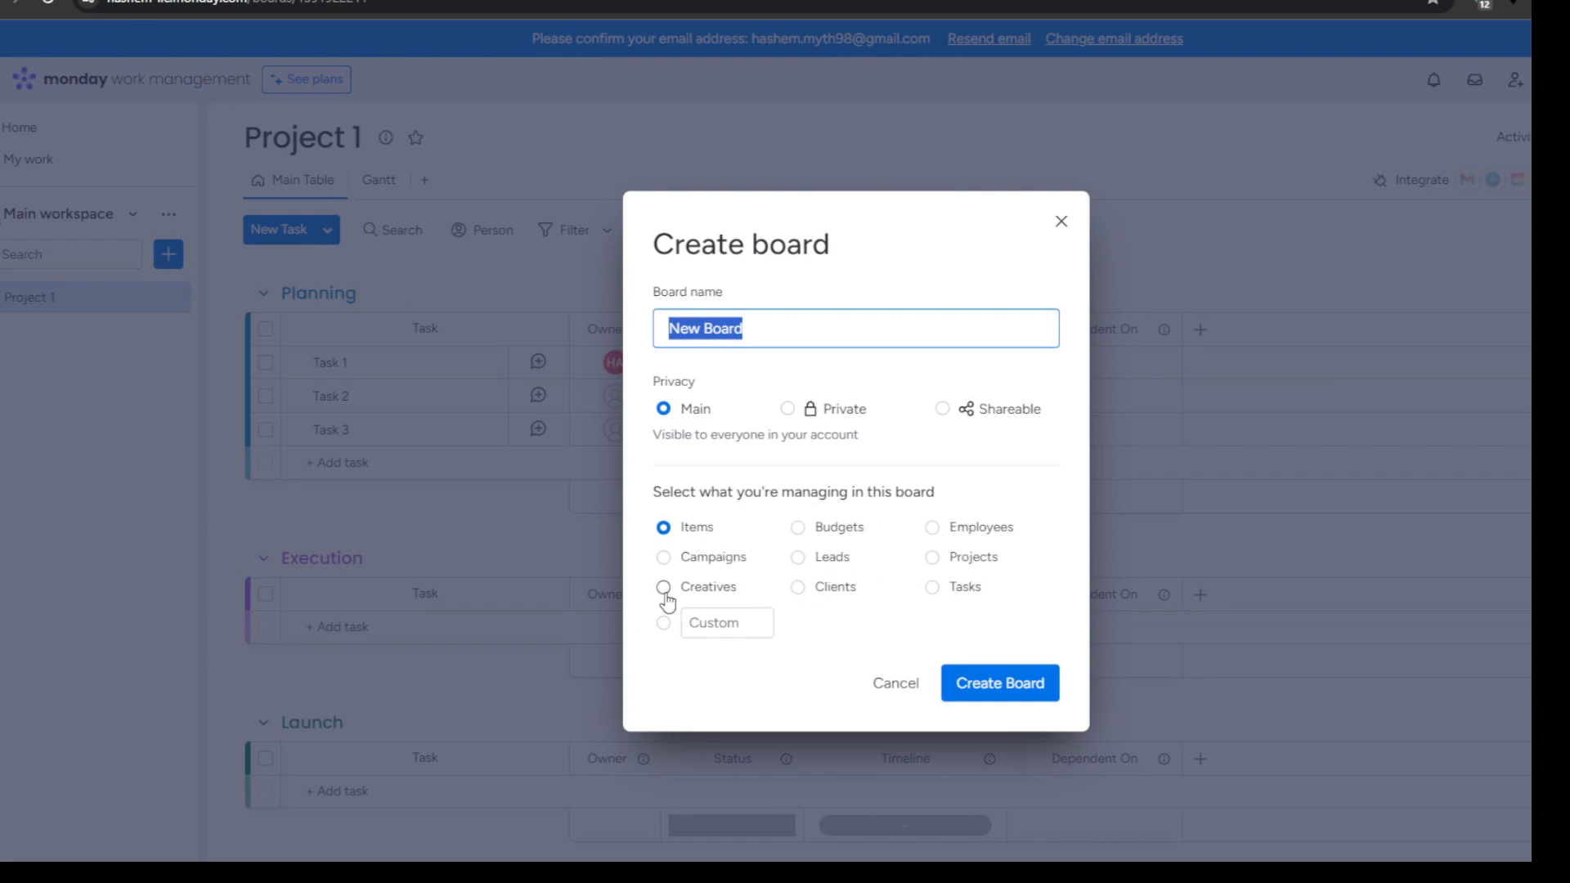
left_click(999, 689)
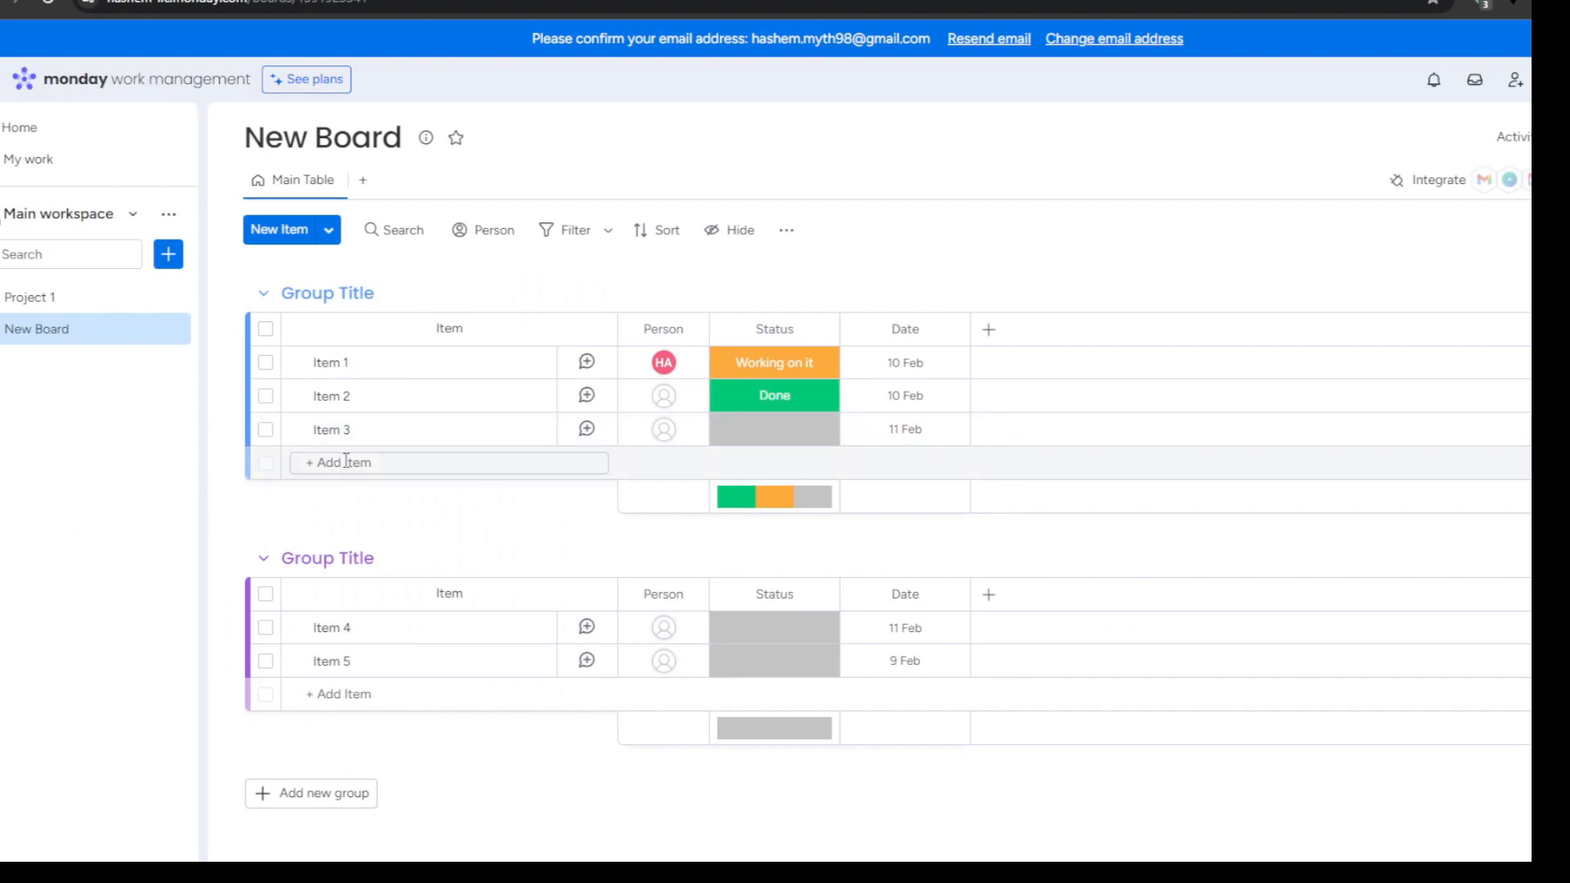
left_click(794, 440)
left_click(769, 526)
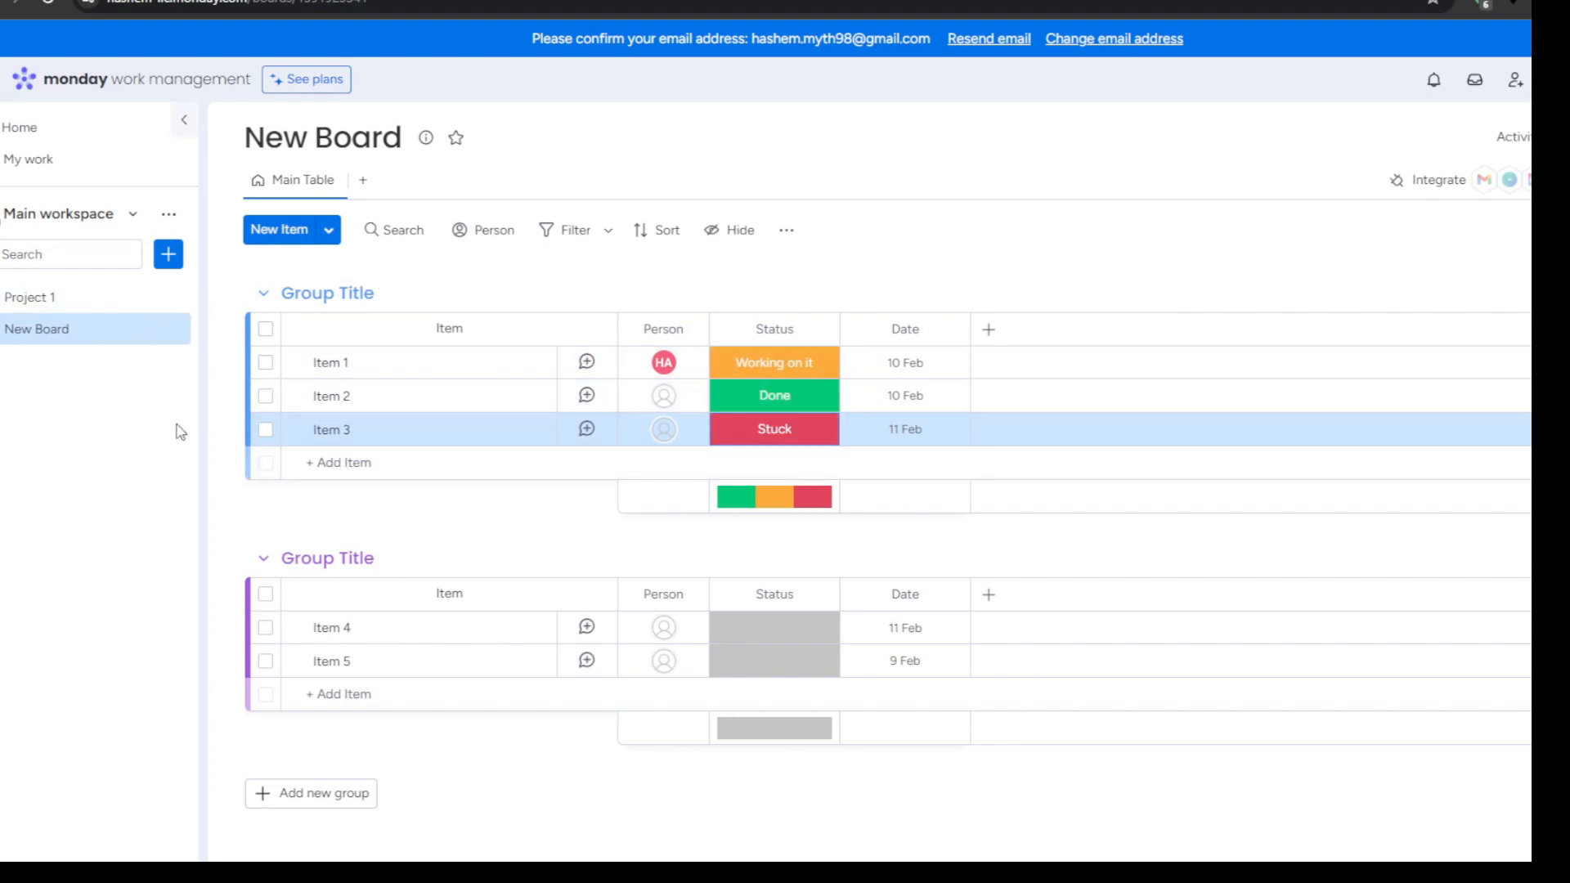
Step: Compare the groups and columns of the Project 1 board with those of New Board
left_click(95, 297)
scroll(286, 621, "down", 2)
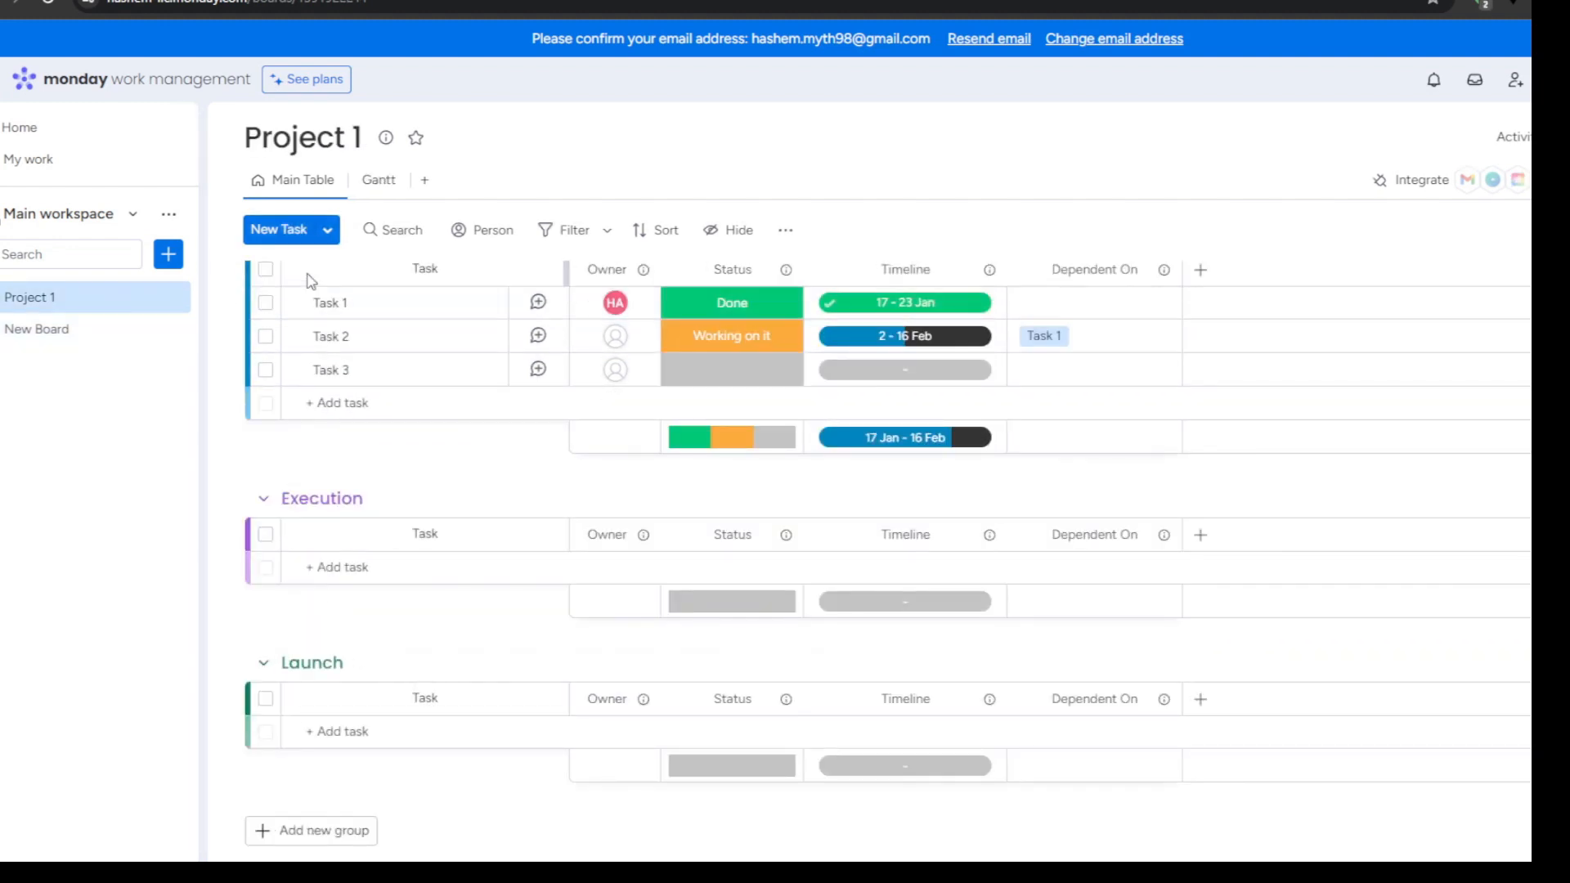
scroll(318, 523, "up", 2)
left_click(106, 336)
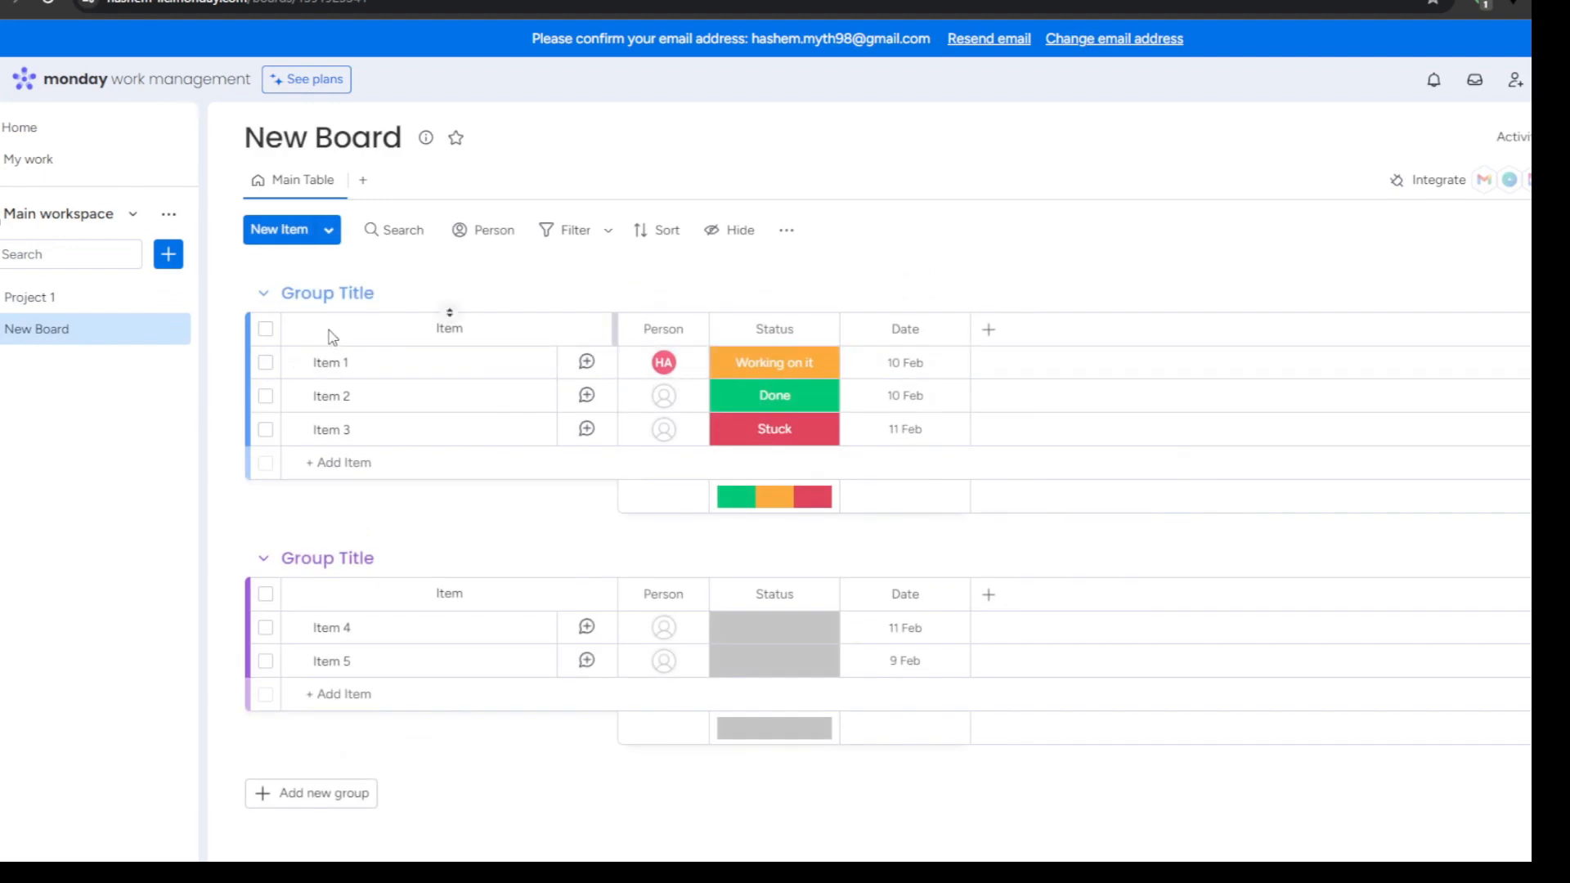
left_click(154, 297)
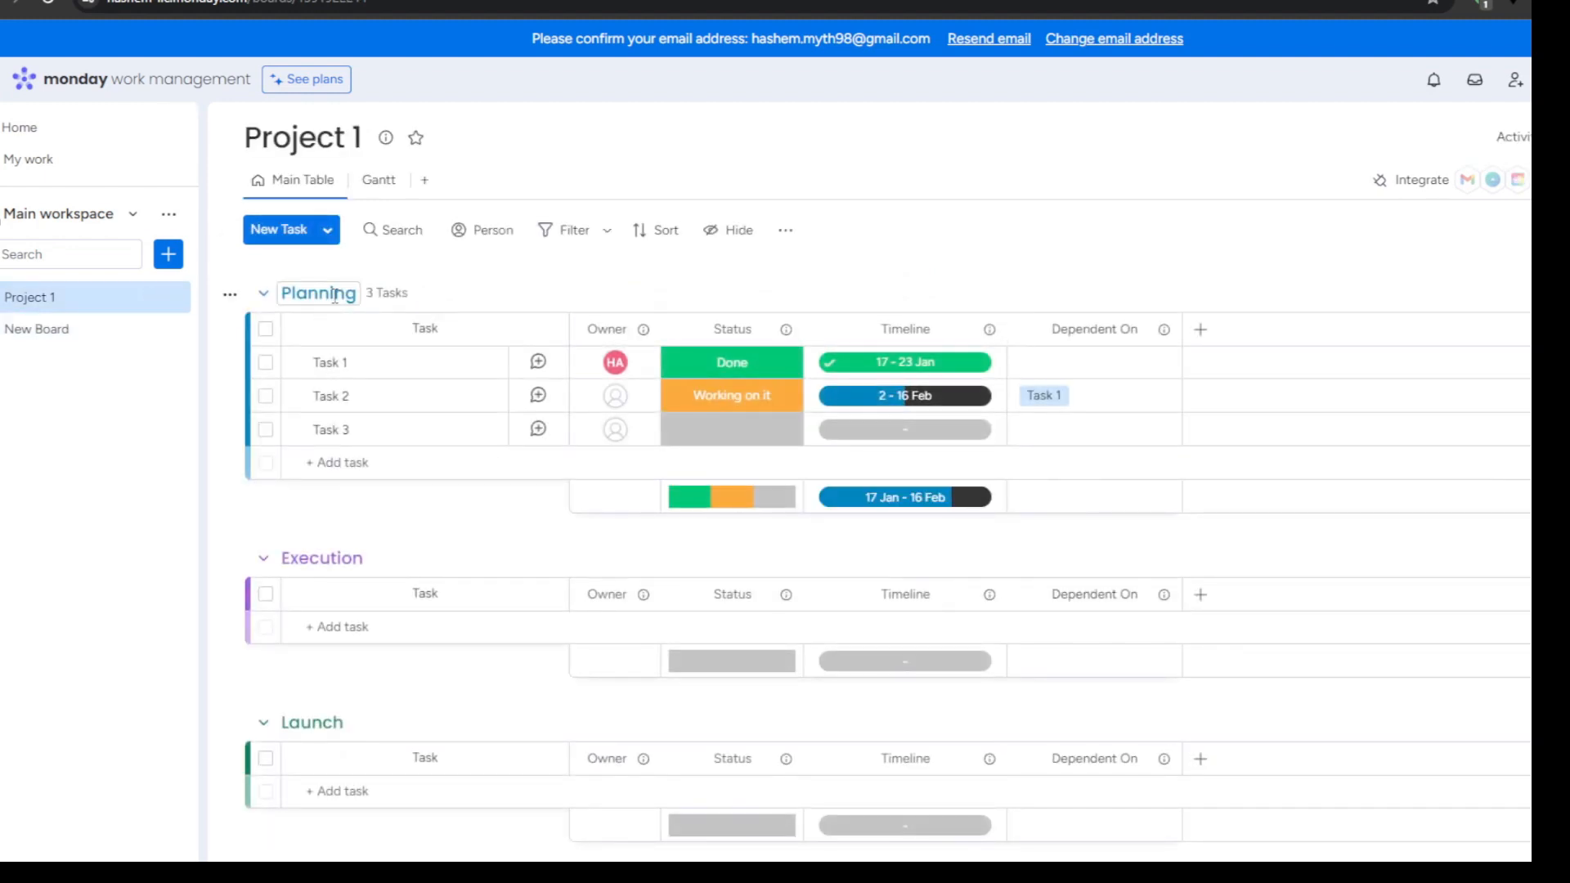
left_click(282, 298)
left_click(332, 319)
left_click_drag(444, 297, 404, 312)
Step: Add an item named Item 4 to the first group of New Board
left_click(98, 332)
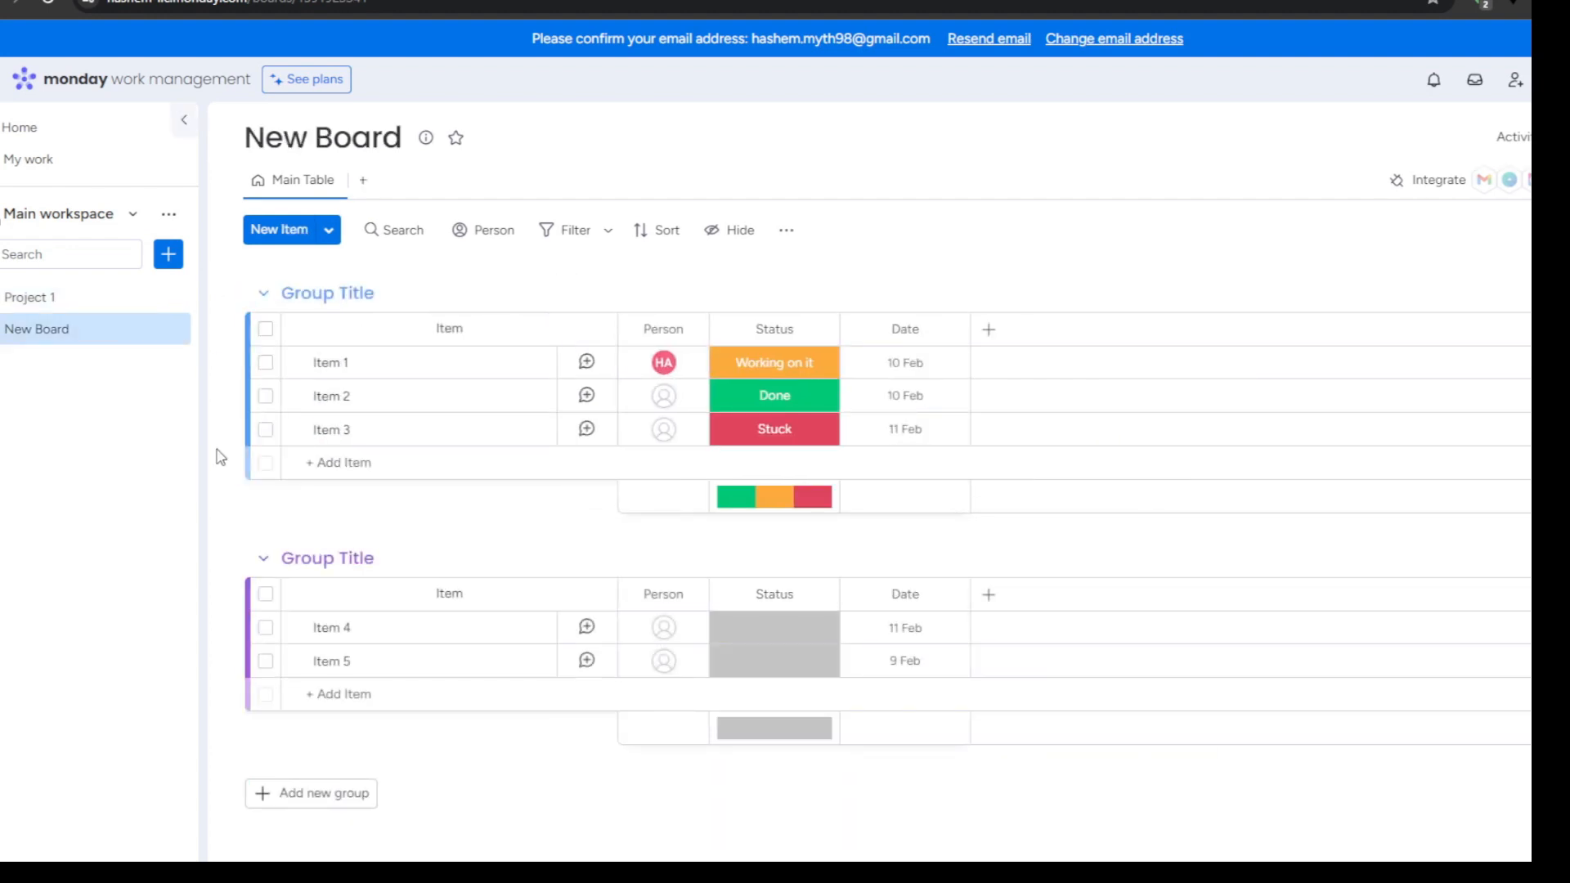
left_click(328, 462)
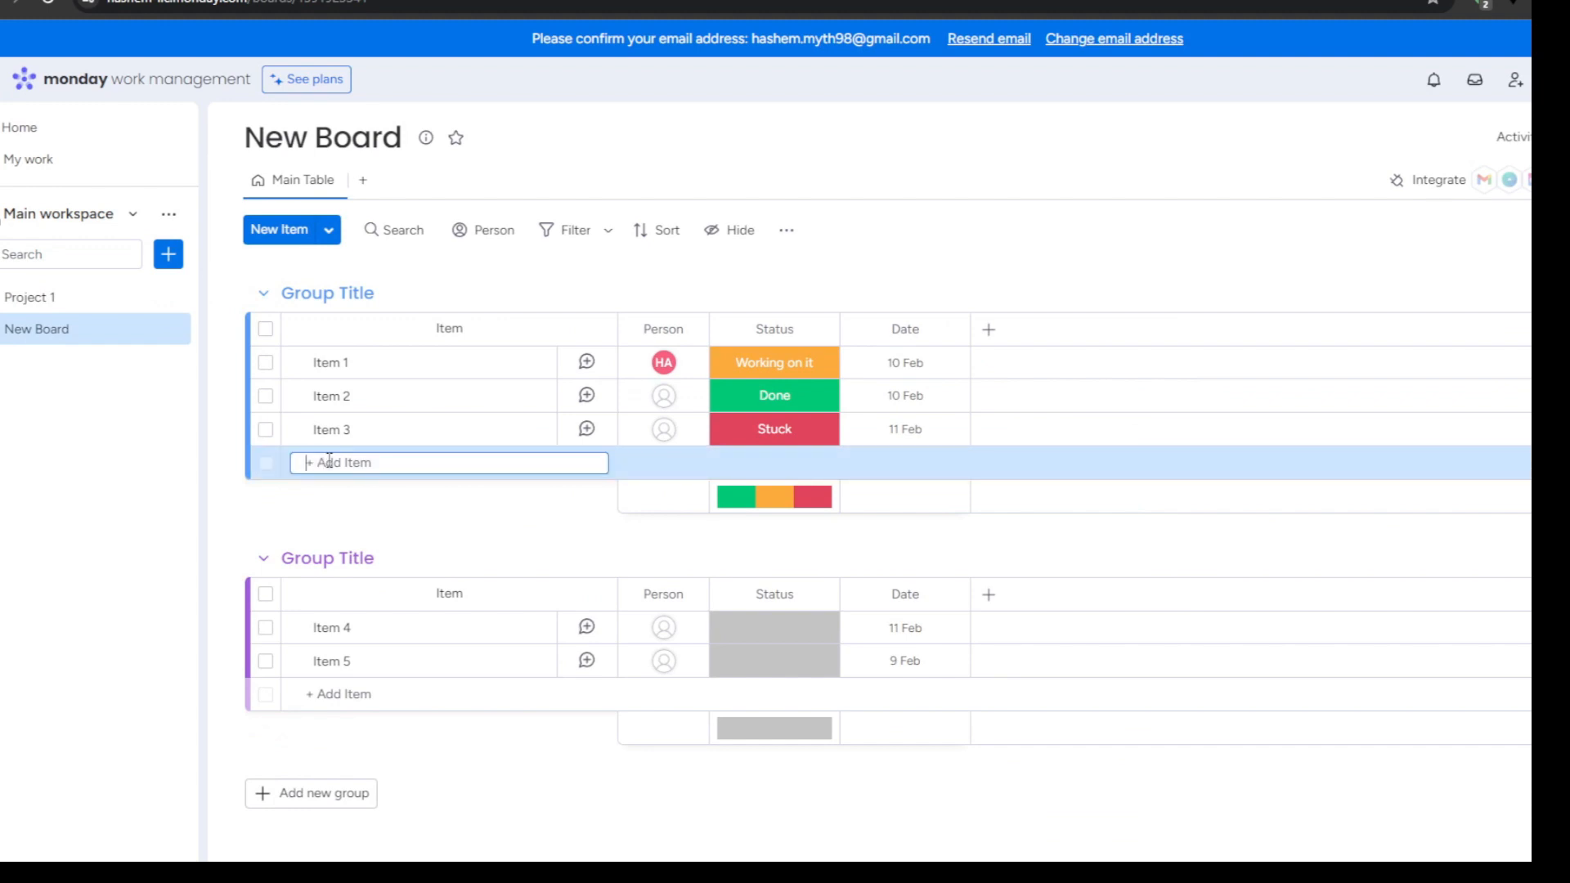
type("Item 4")
key("Return")
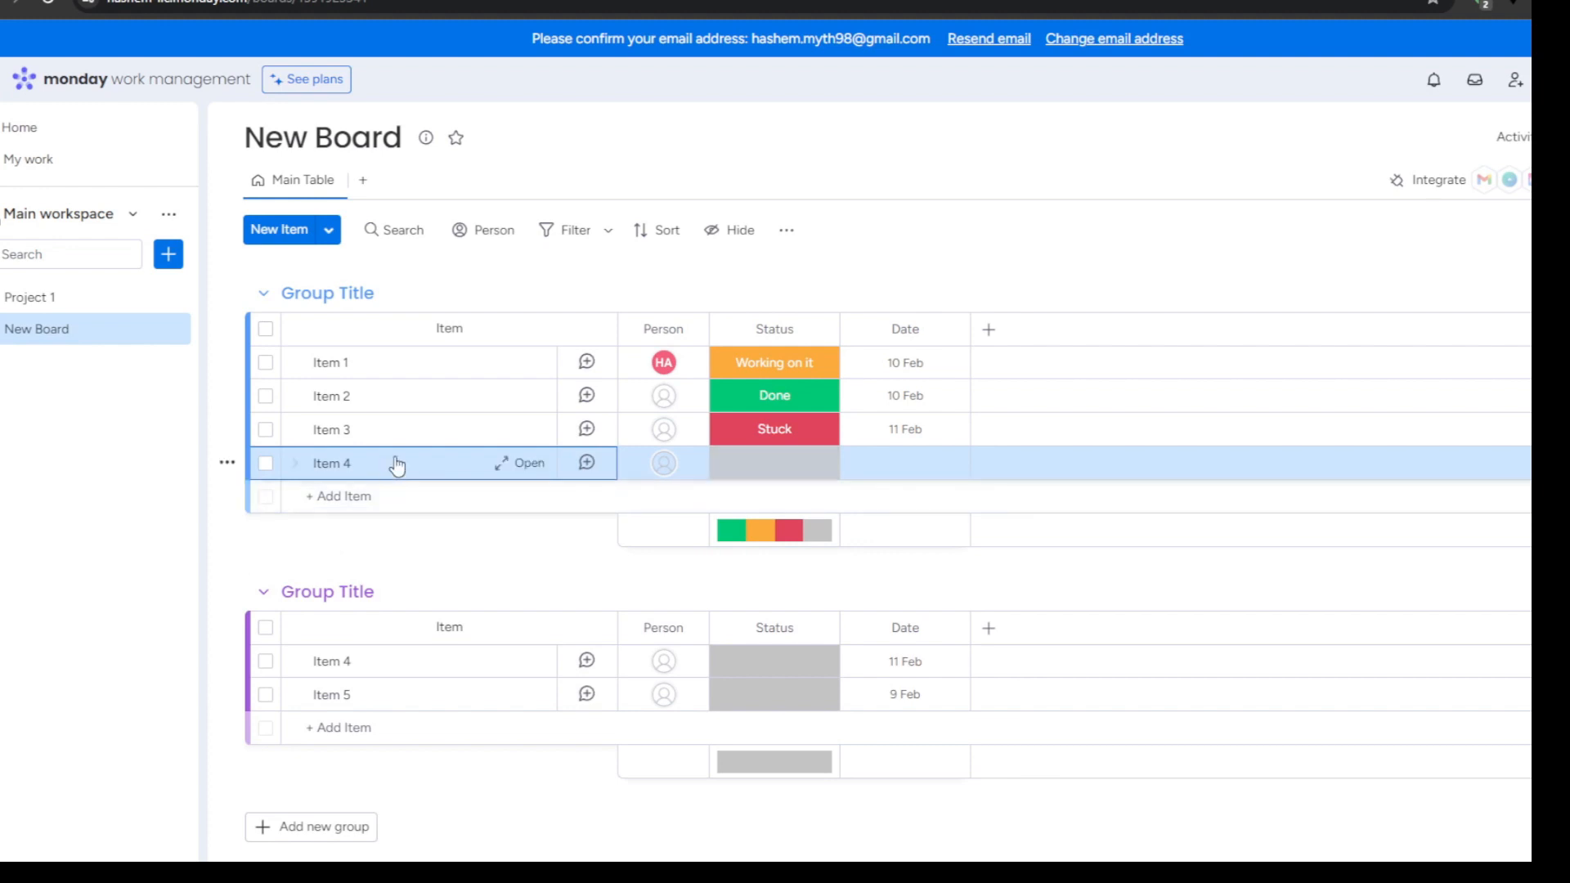
Step: Reorder the first group's items to Item 4, Item 3, Item 1, Item 2
left_click_drag(396, 463, 393, 397)
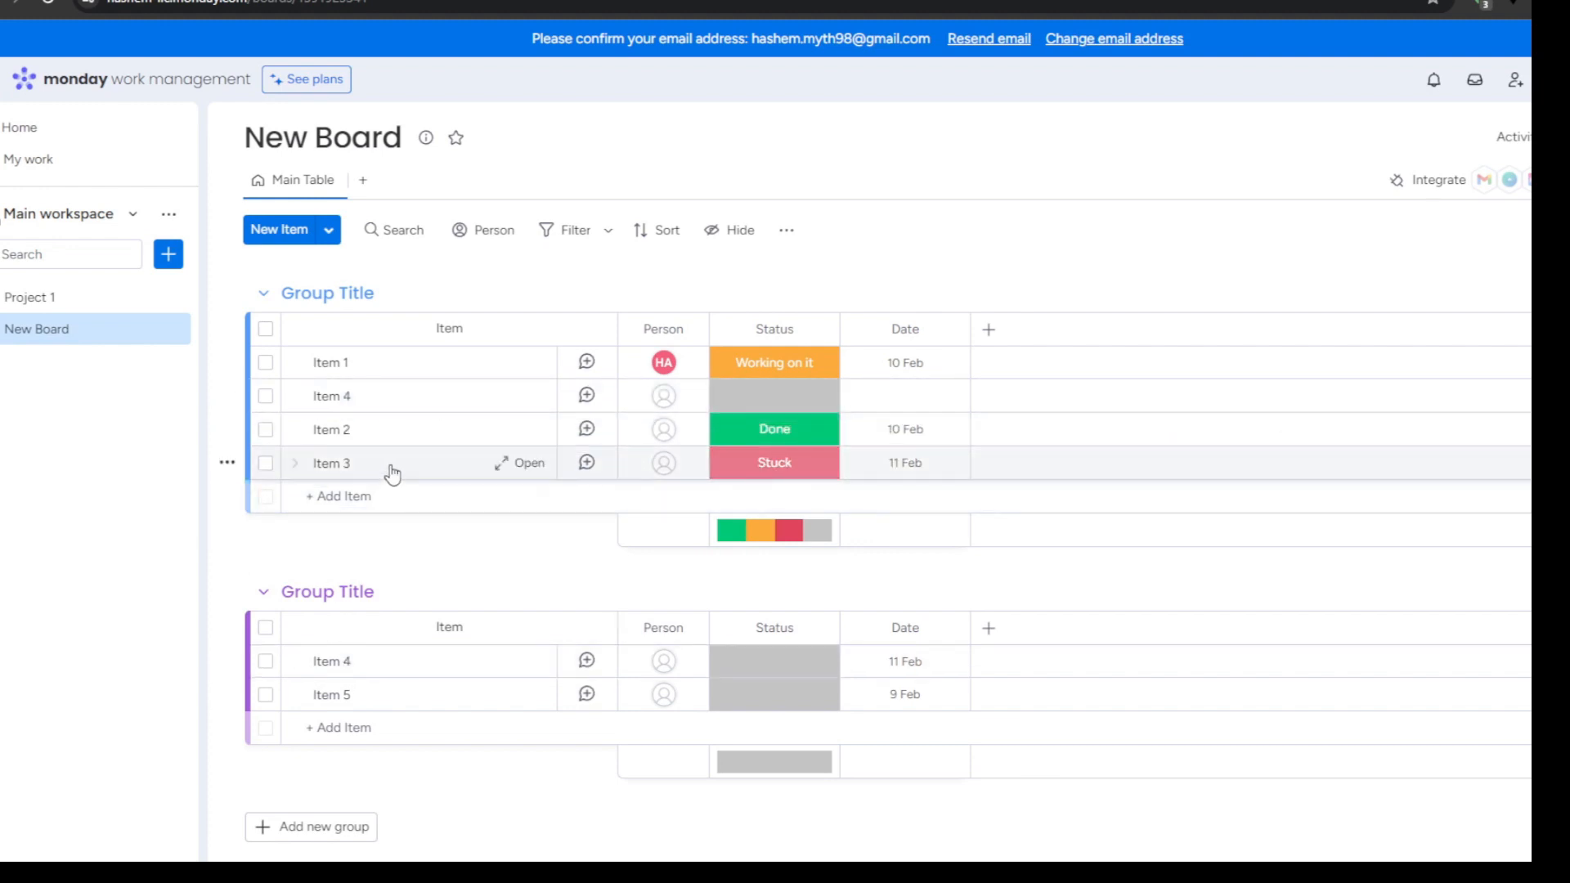
left_click_drag(392, 469, 379, 448)
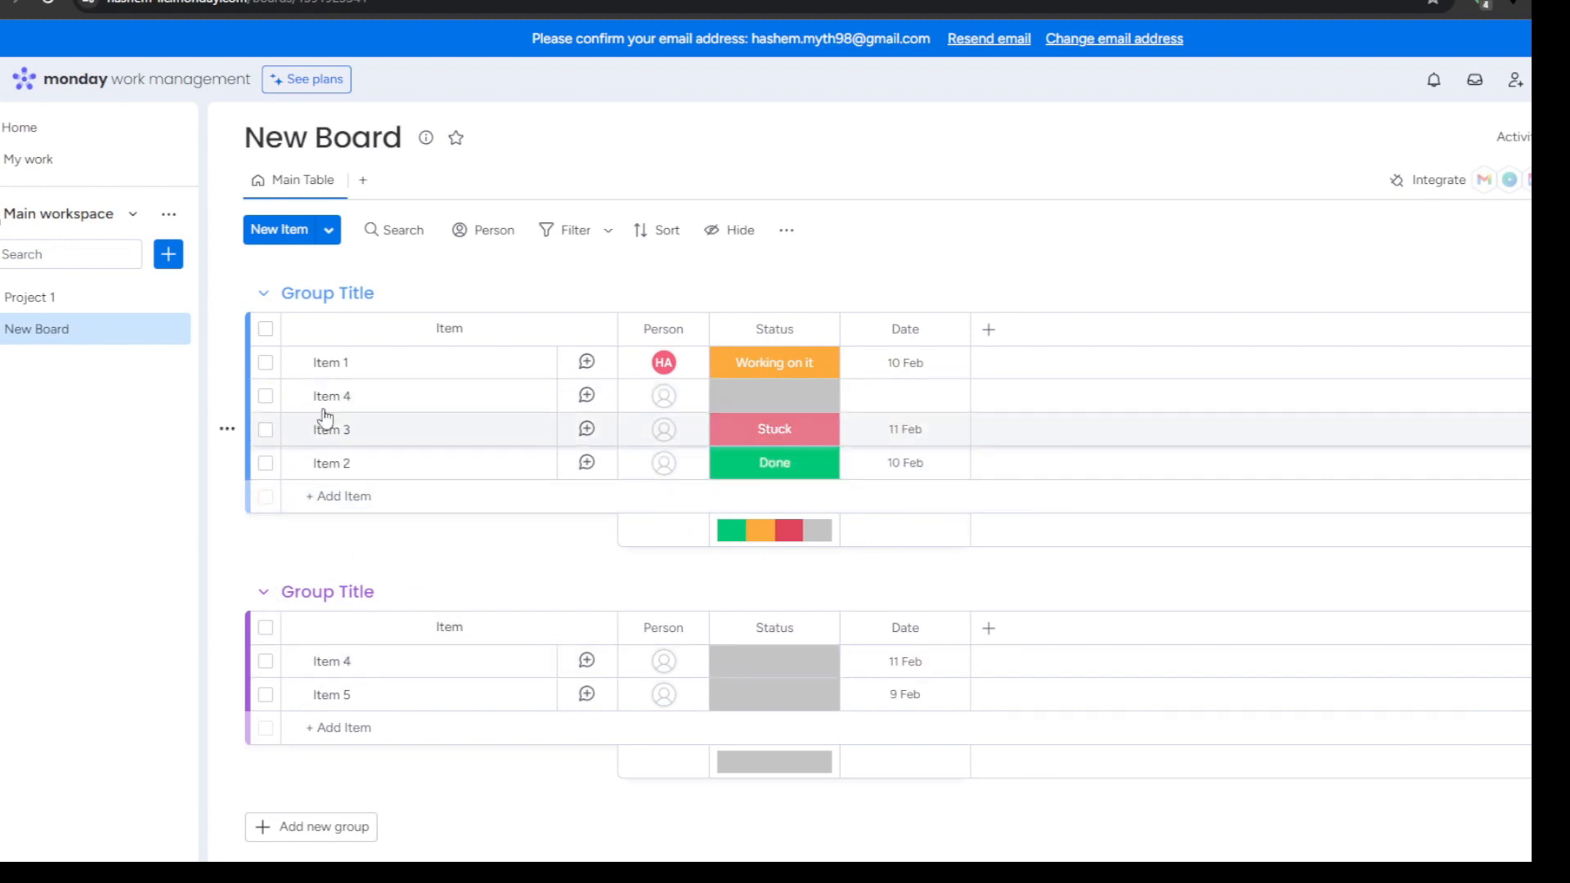
left_click_drag(421, 366, 425, 446)
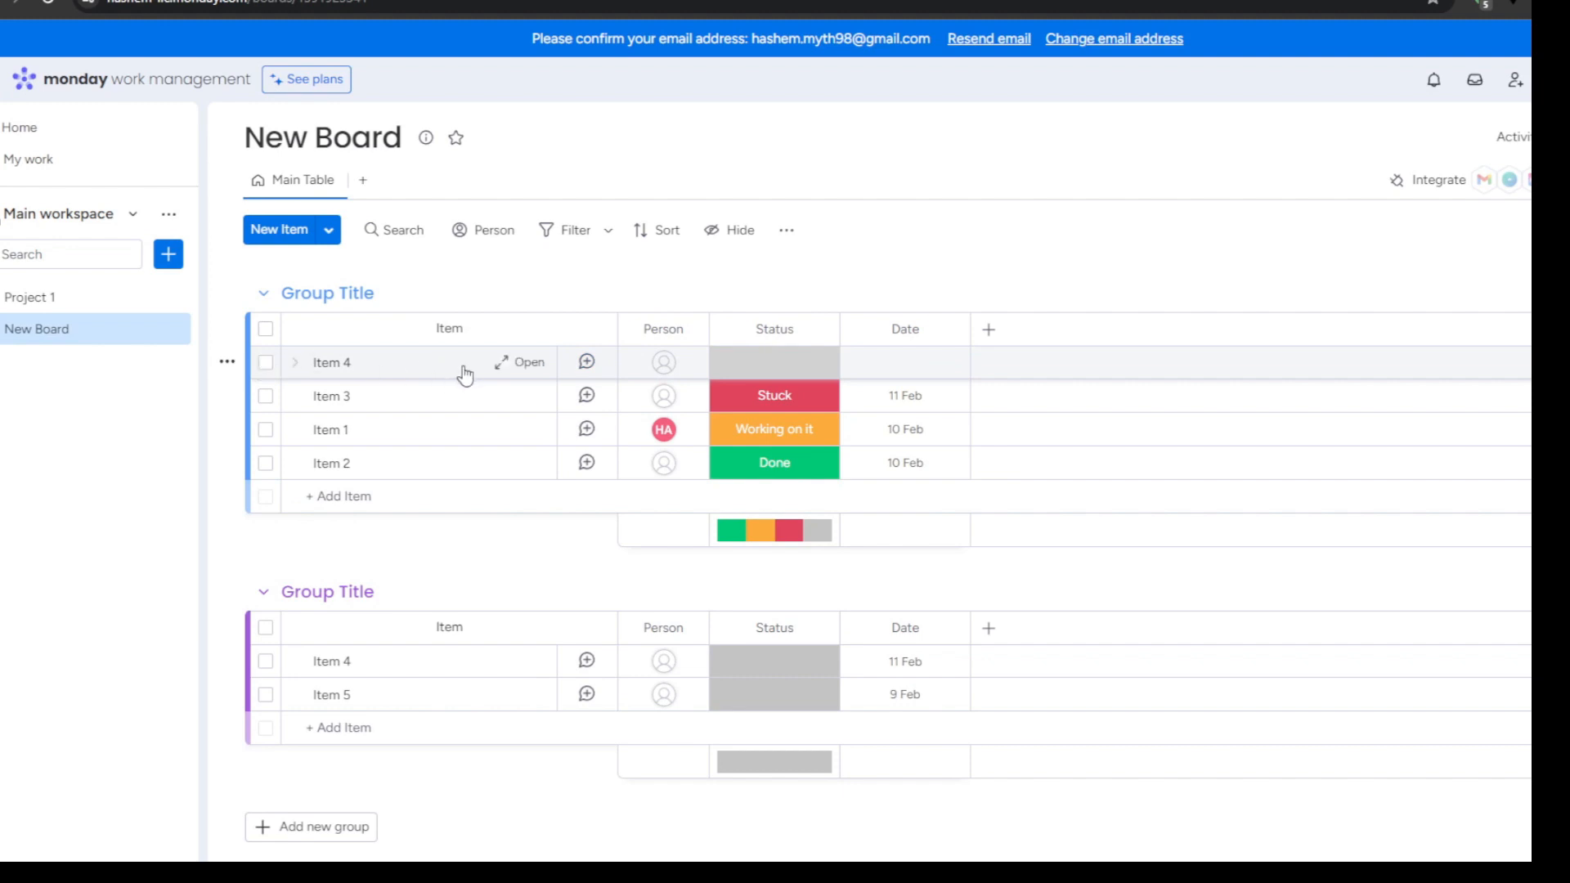
left_click(524, 367)
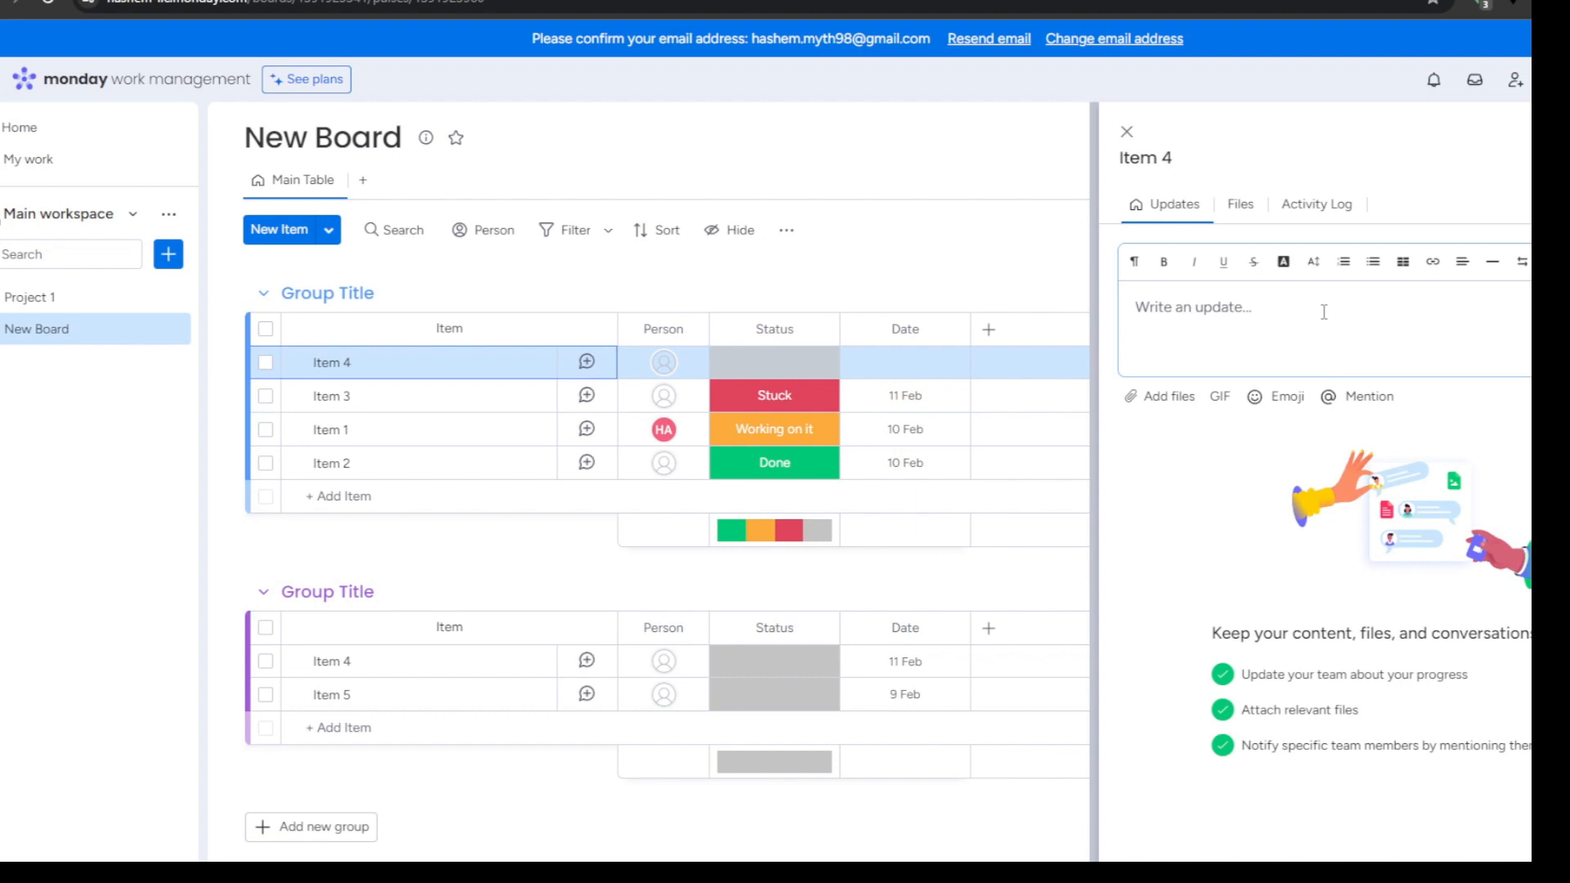
type("Need more details @")
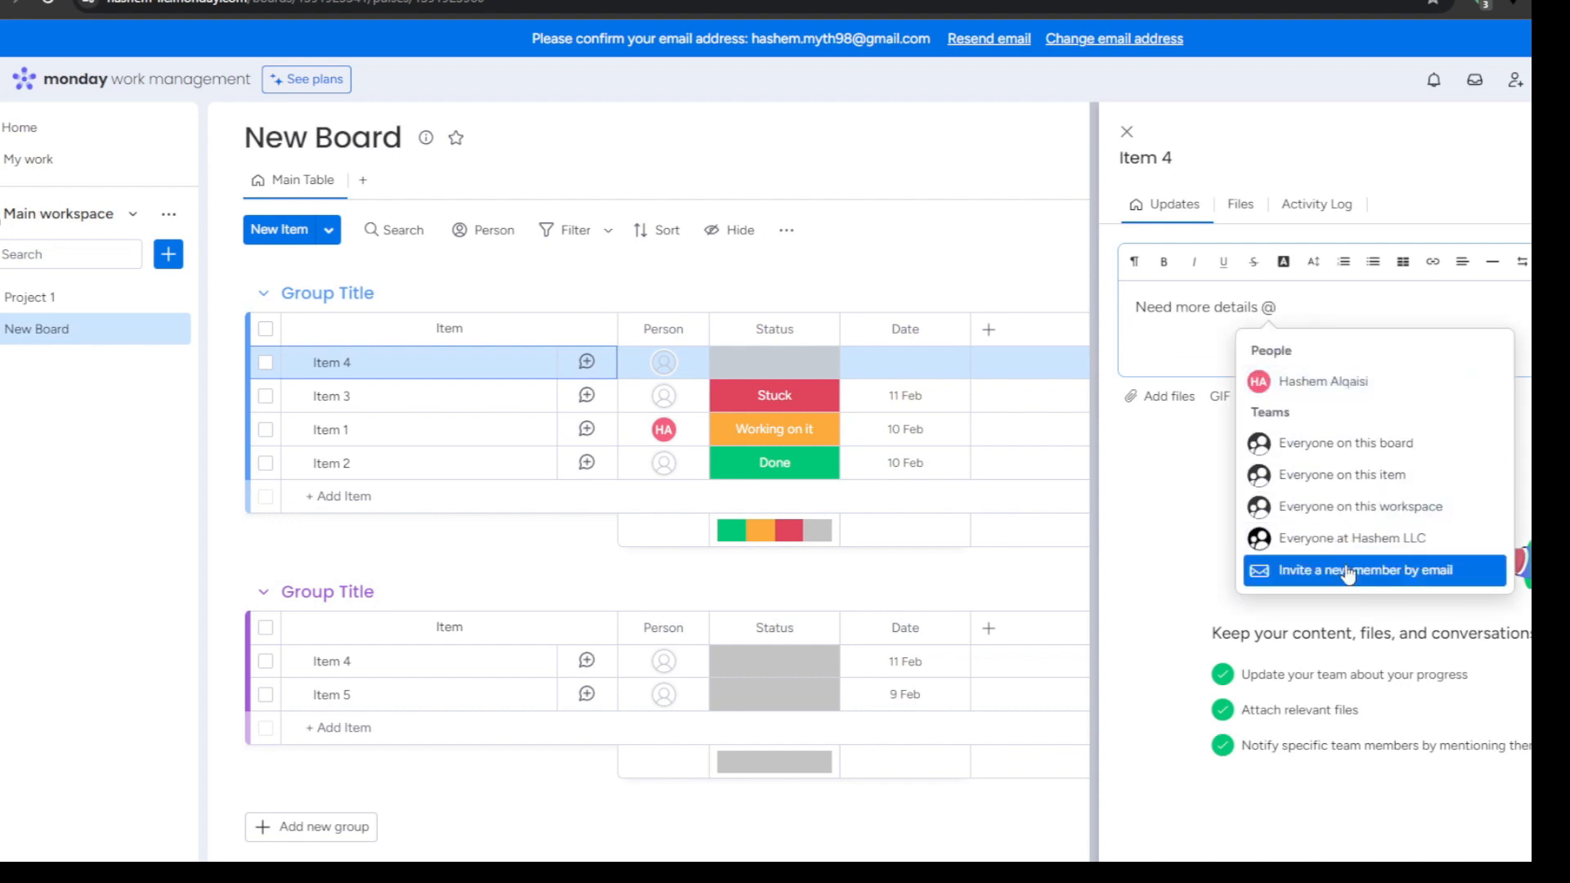
left_click(1280, 444)
left_click(1528, 396)
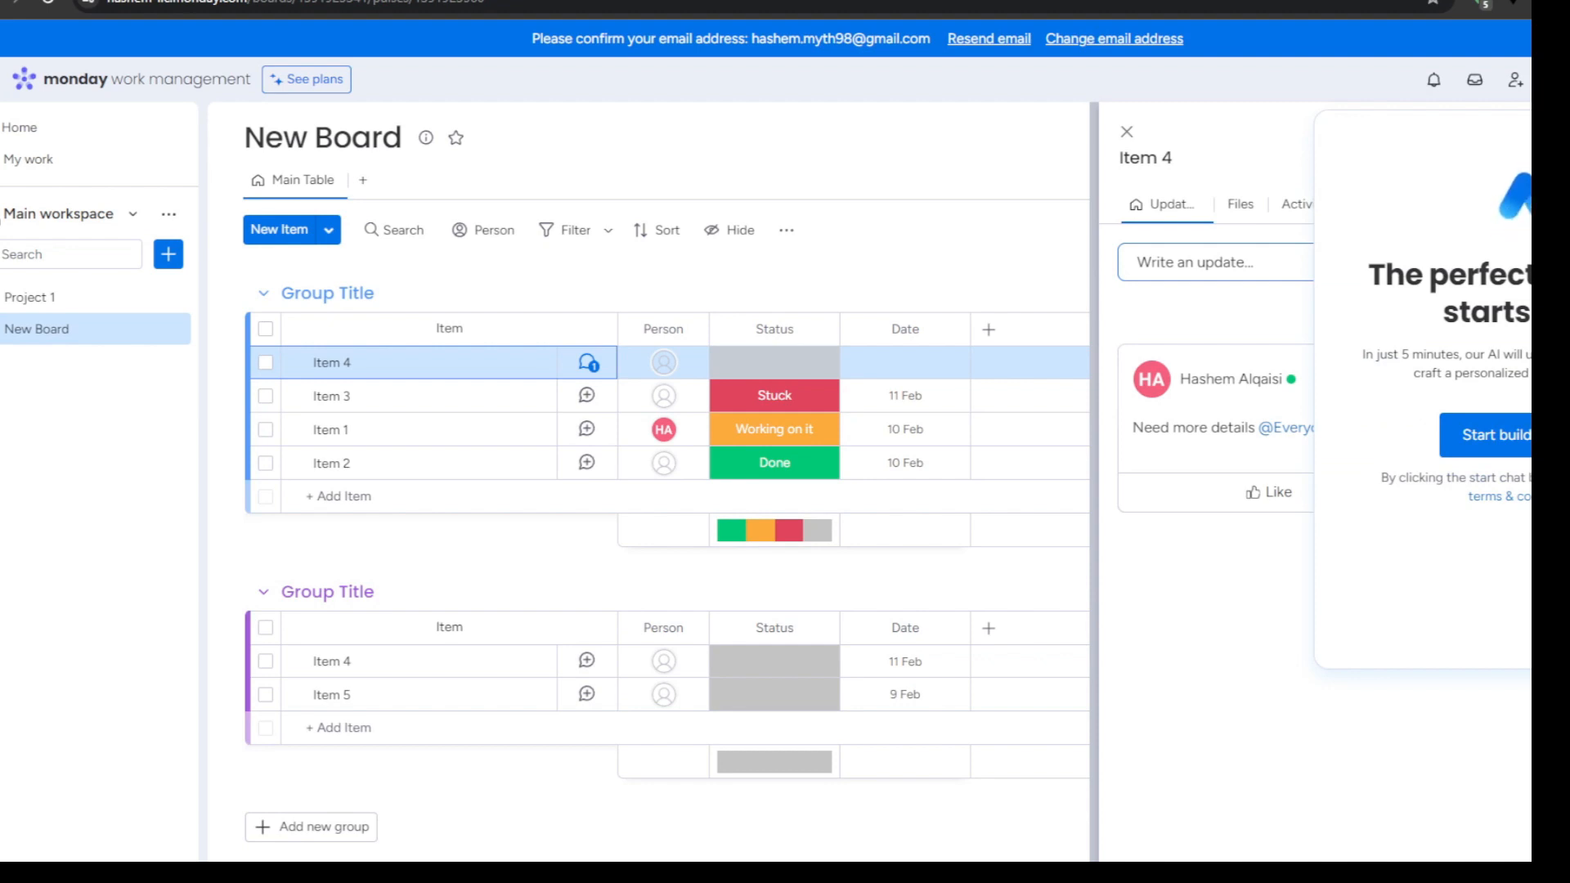
left_click(1553, 135)
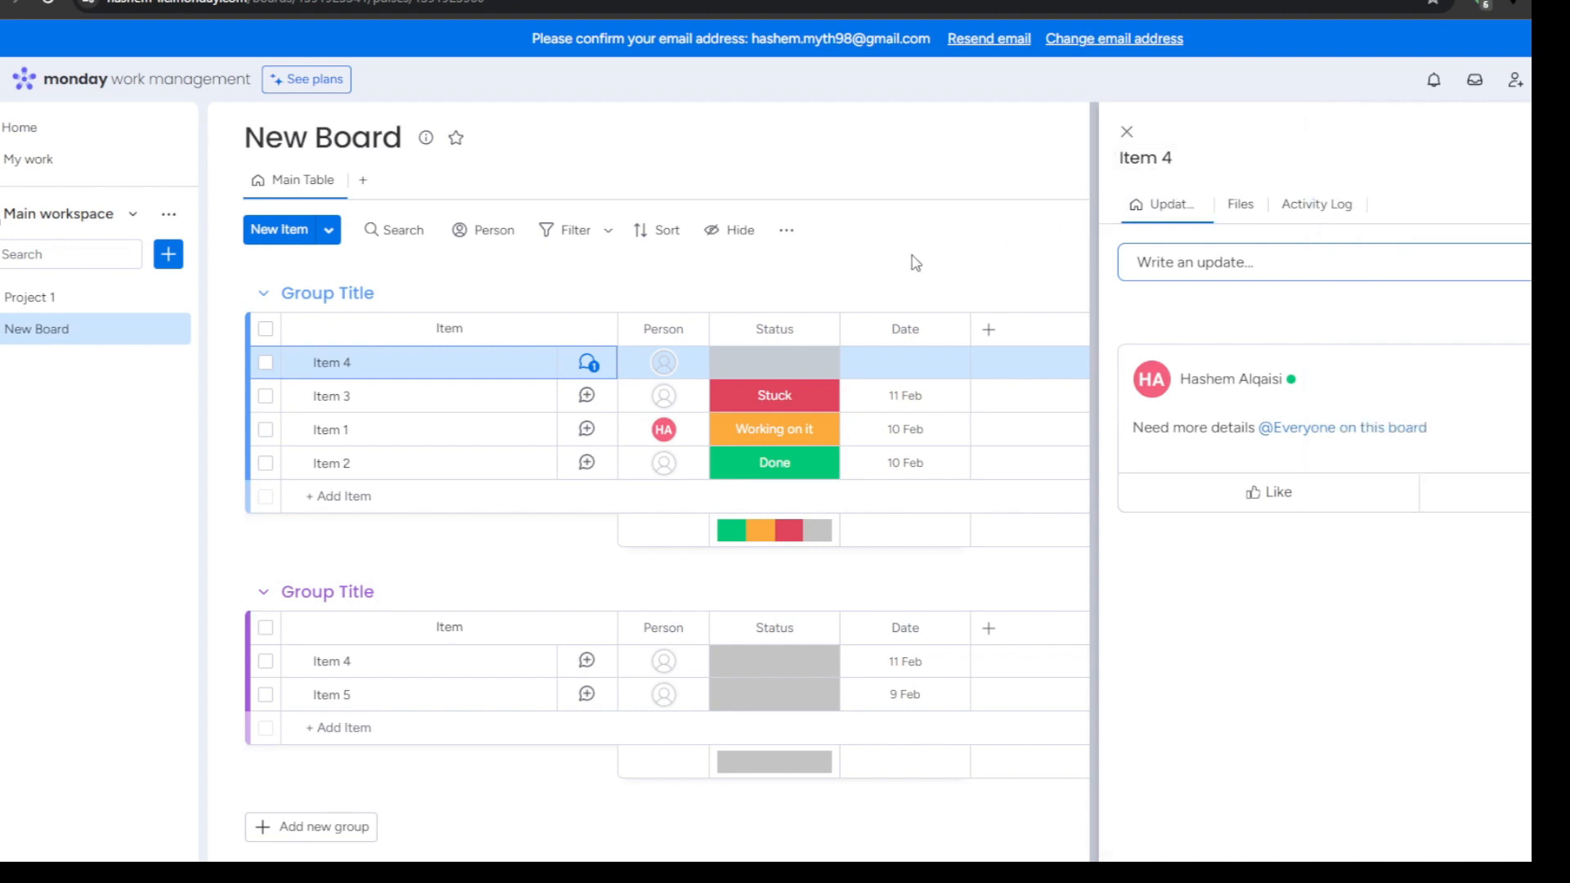
Step: View the status labels available for Item 1 and close Item 4's updates
left_click(785, 432)
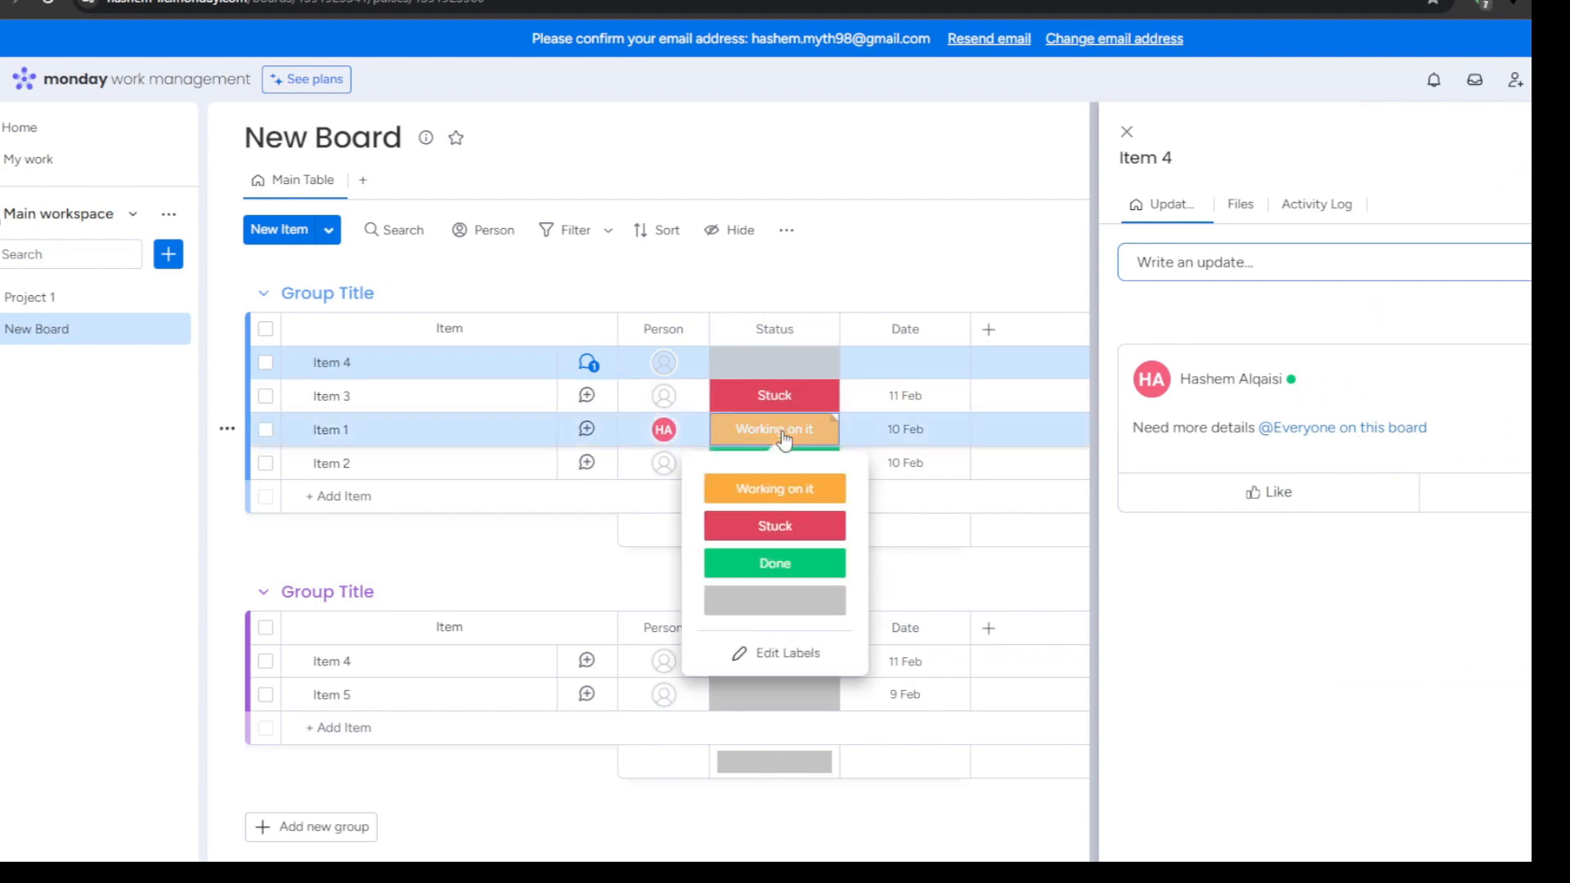
left_click(612, 548)
left_click(1126, 132)
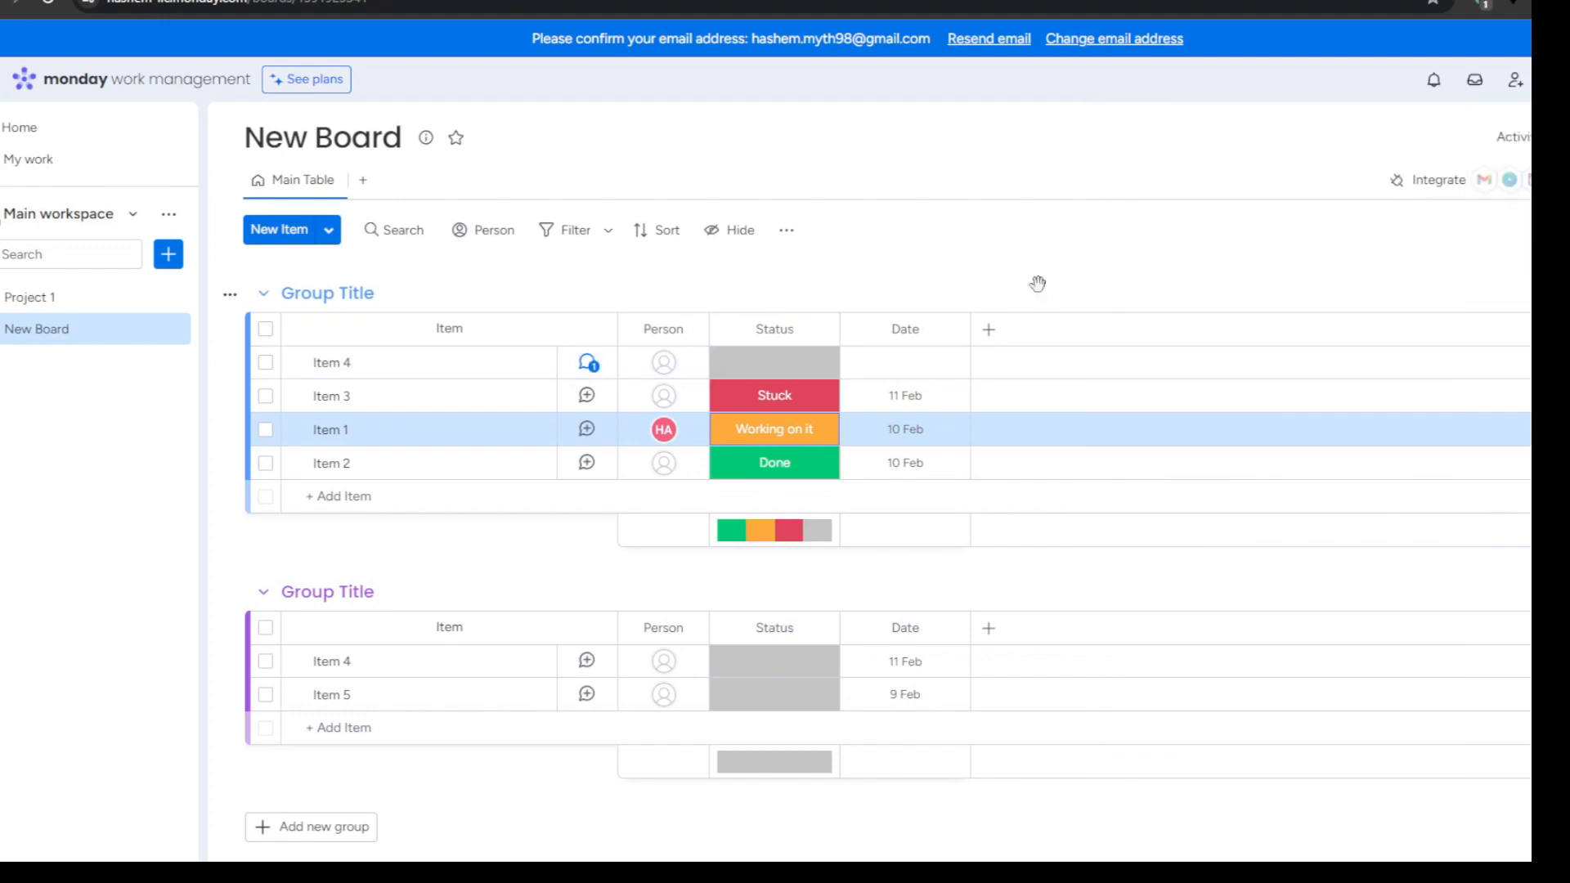
Step: Add a second Status column to New Board and place it between the Status and Date columns
left_click(989, 329)
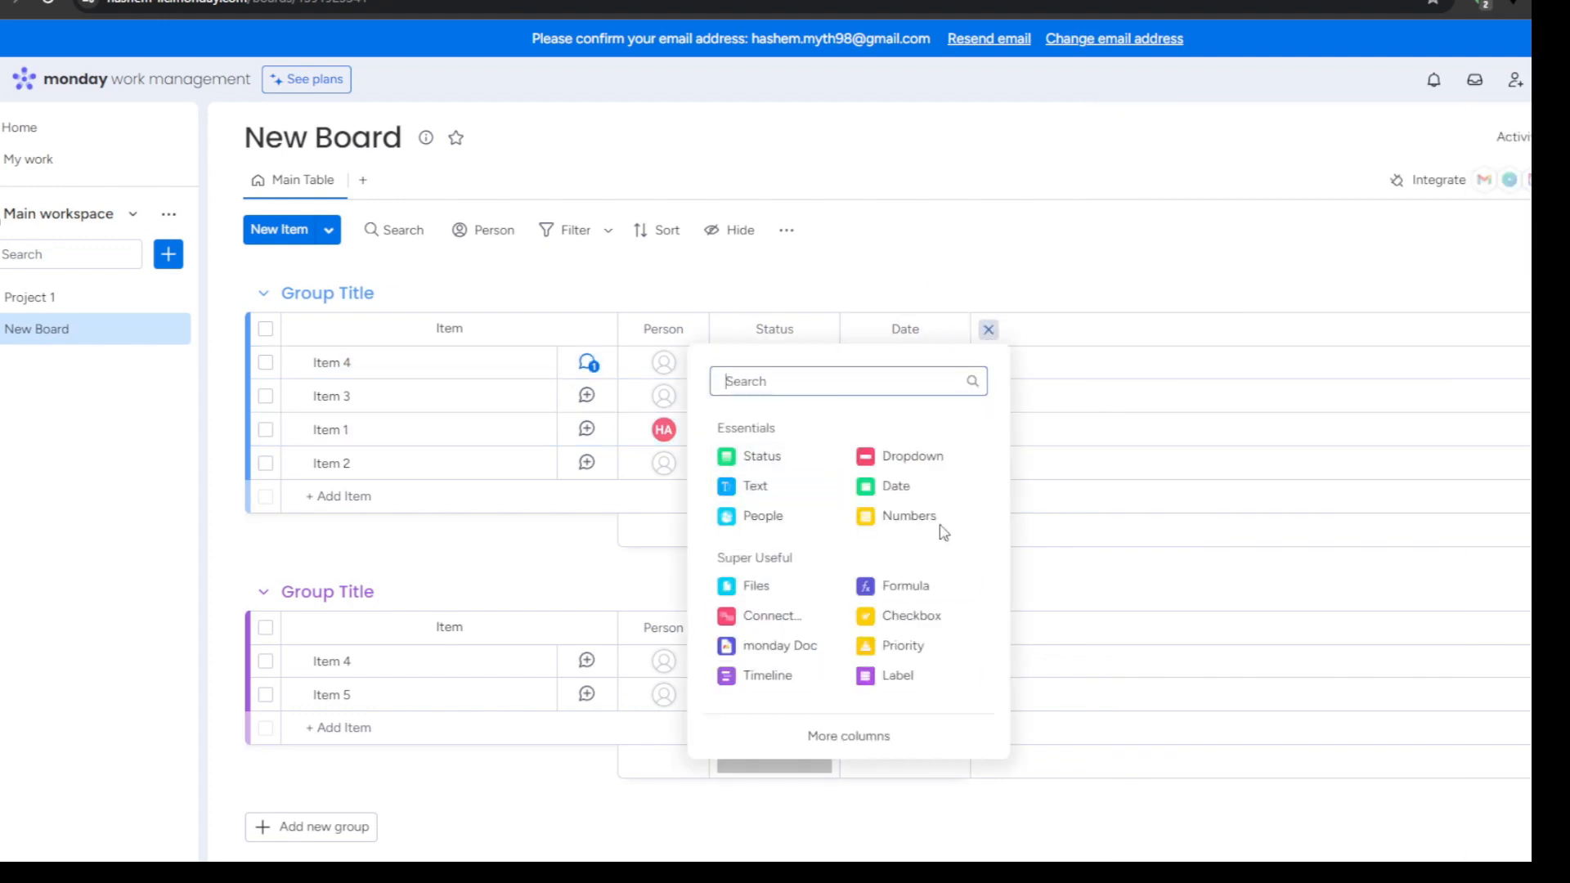
left_click(765, 455)
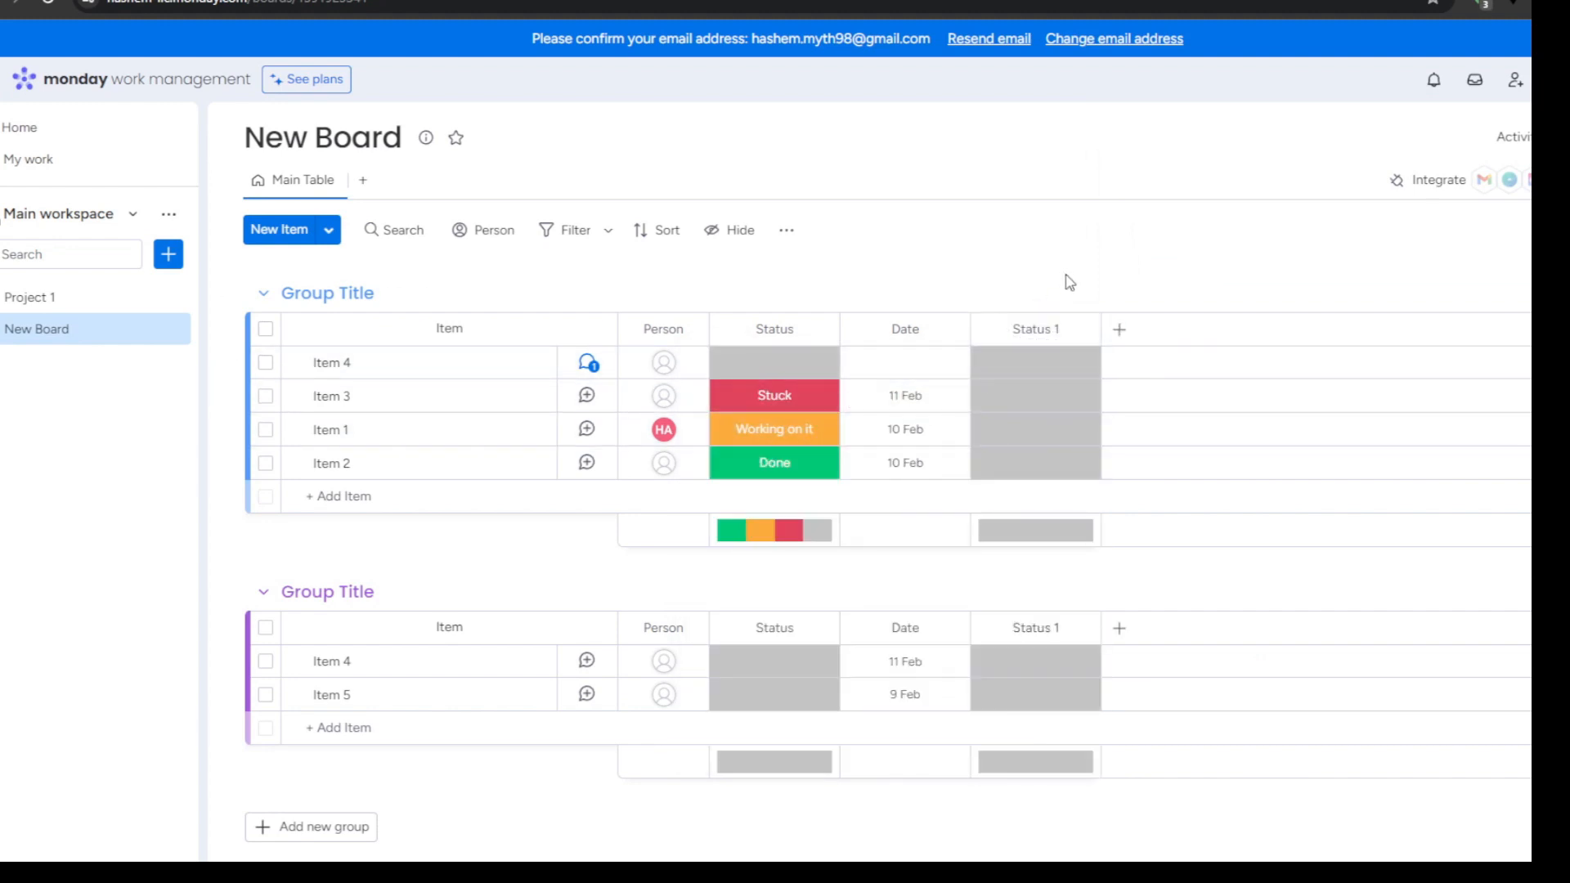
left_click_drag(1077, 331, 862, 322)
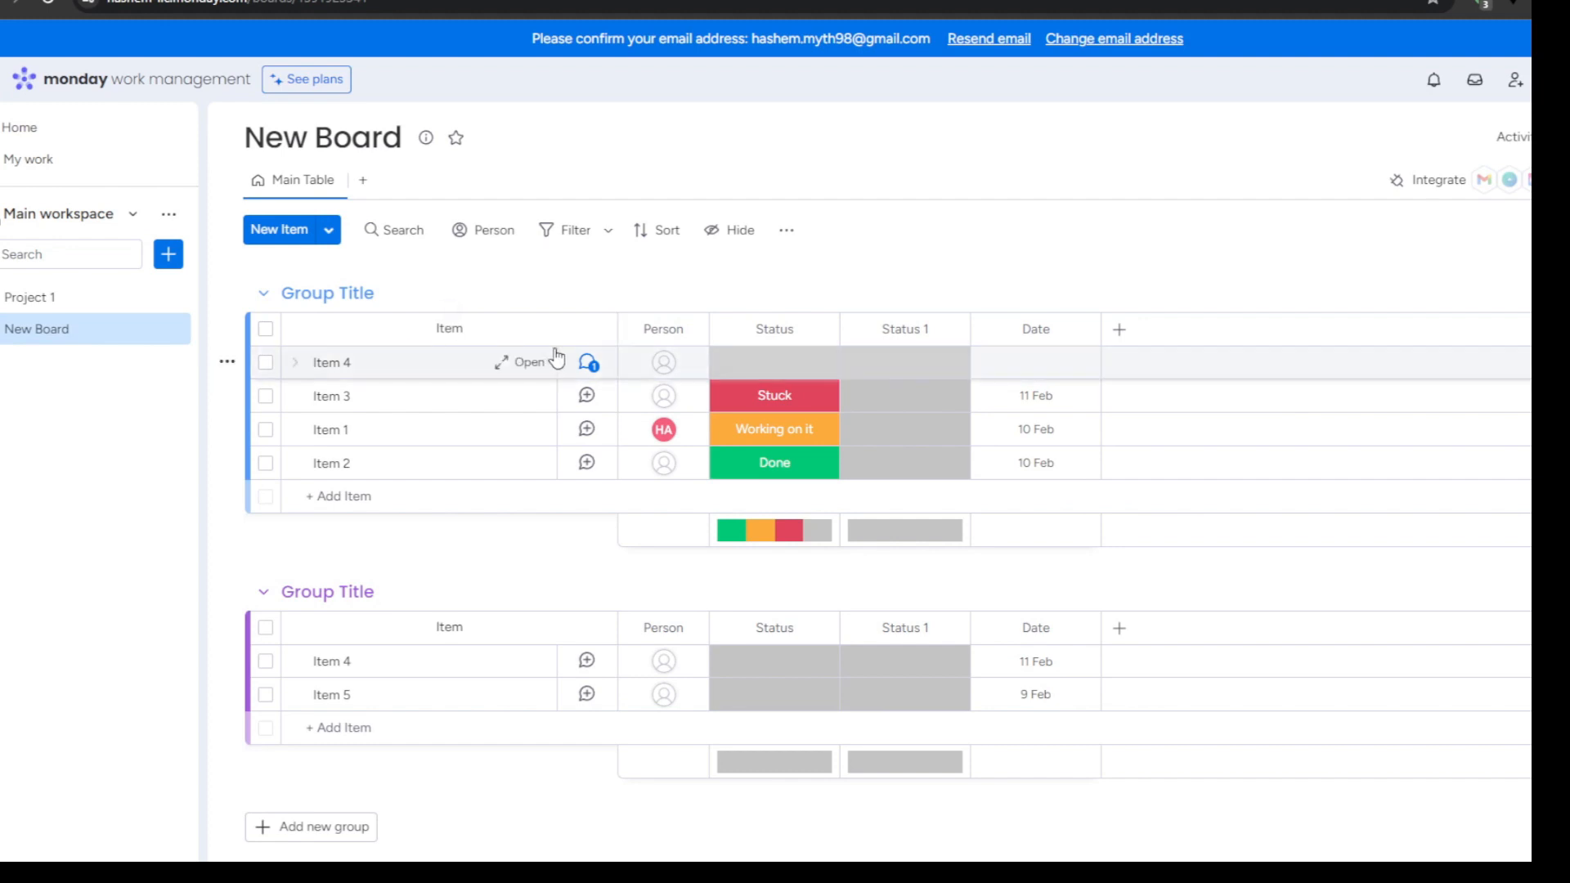
Step: View the first group's Item 4 page, review the assigned items in My Work and return to New Board
left_click(507, 362)
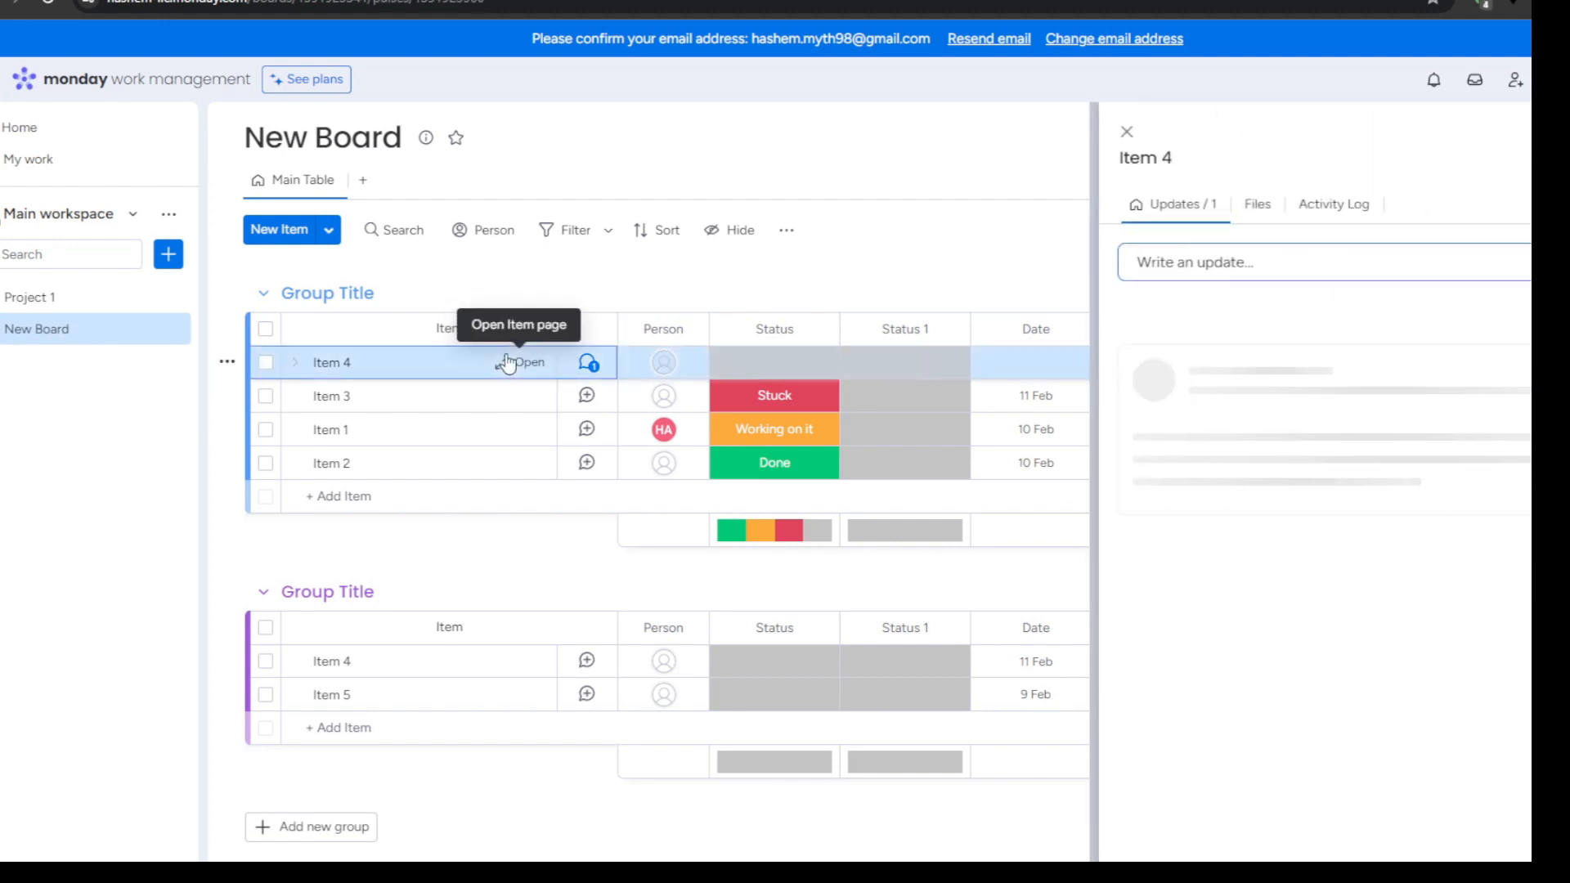
key("Escape")
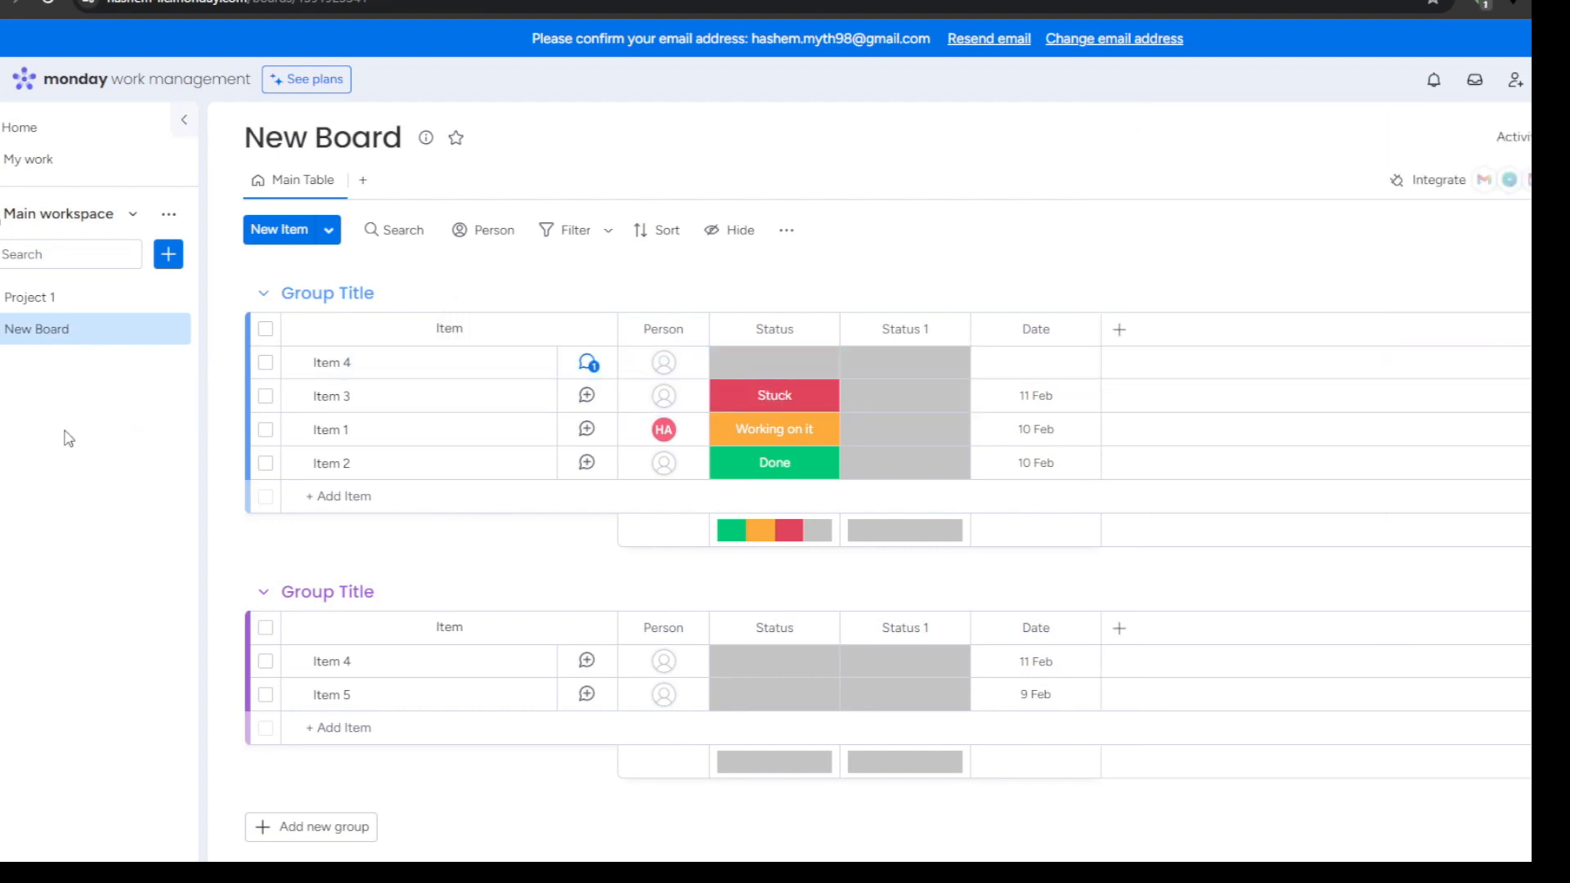
left_click(24, 159)
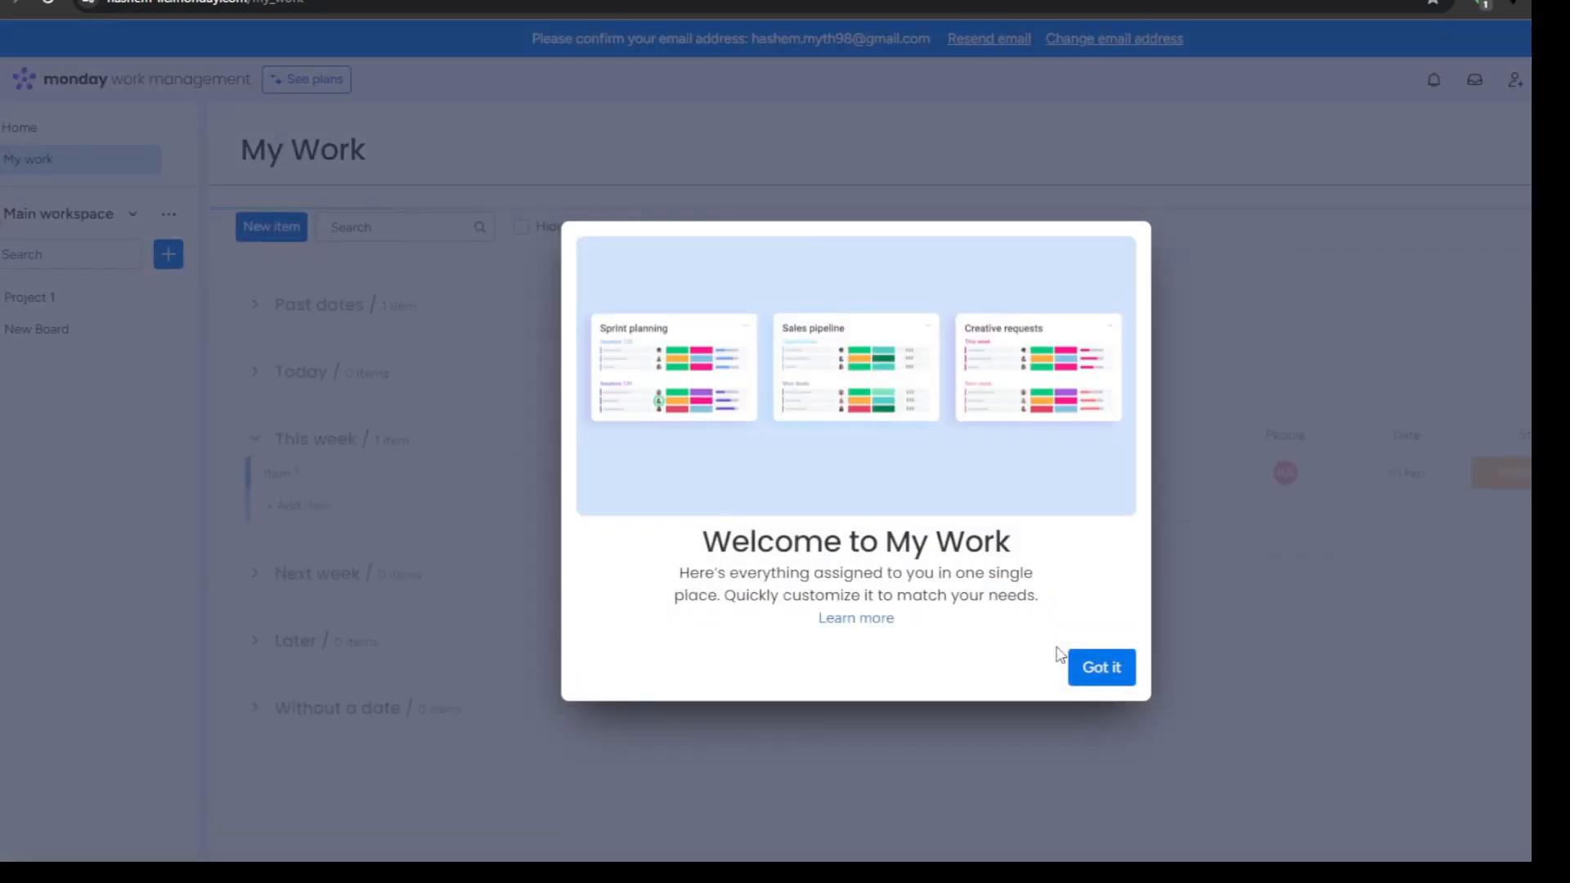
left_click(1079, 664)
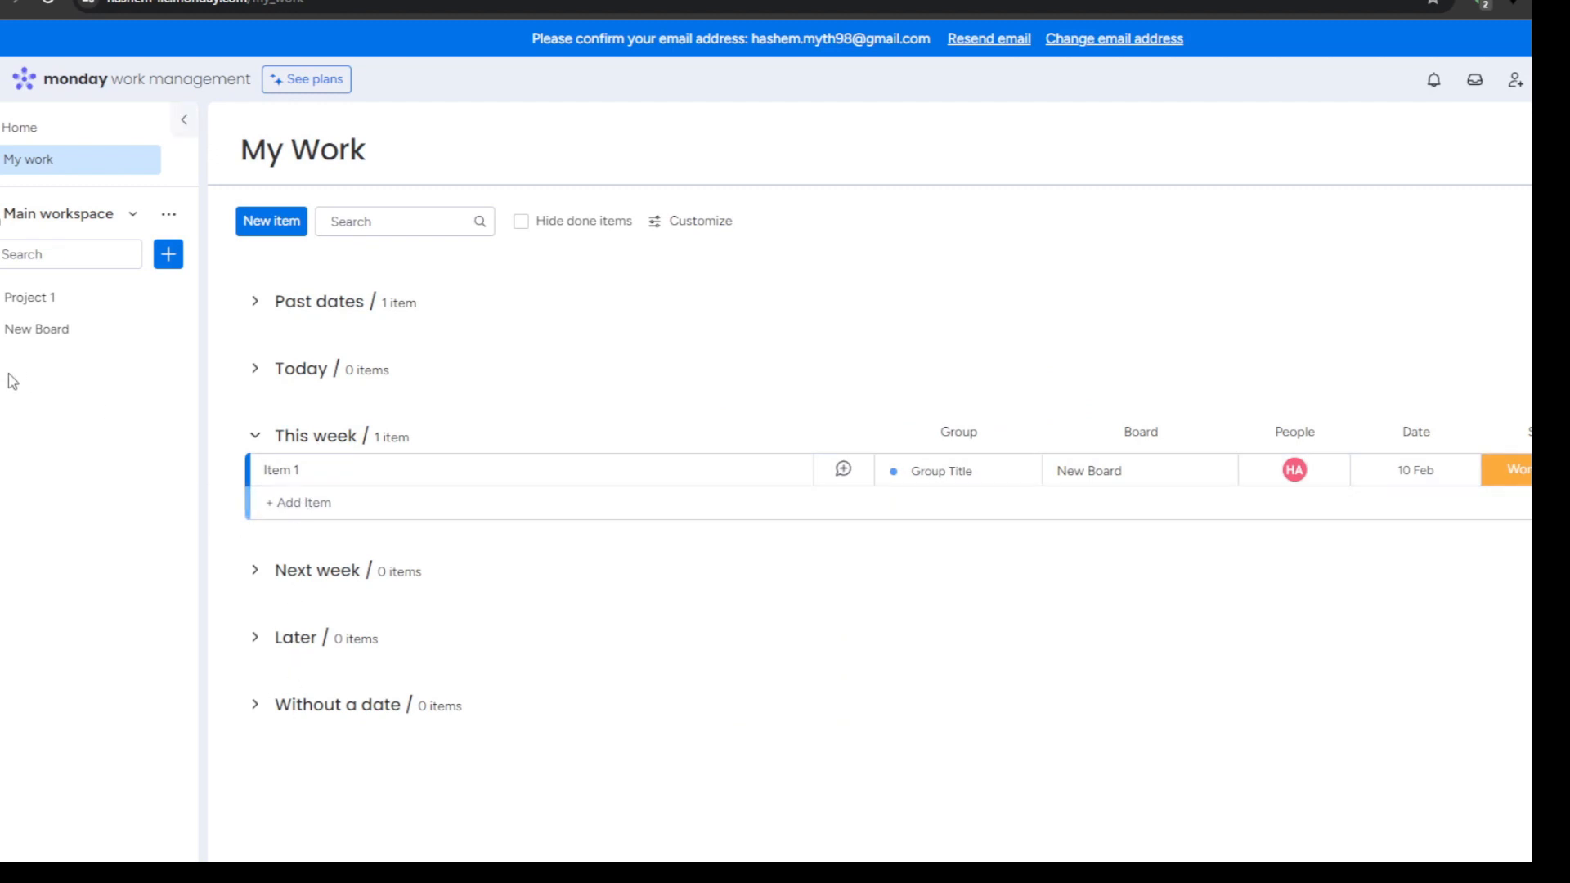
left_click(47, 328)
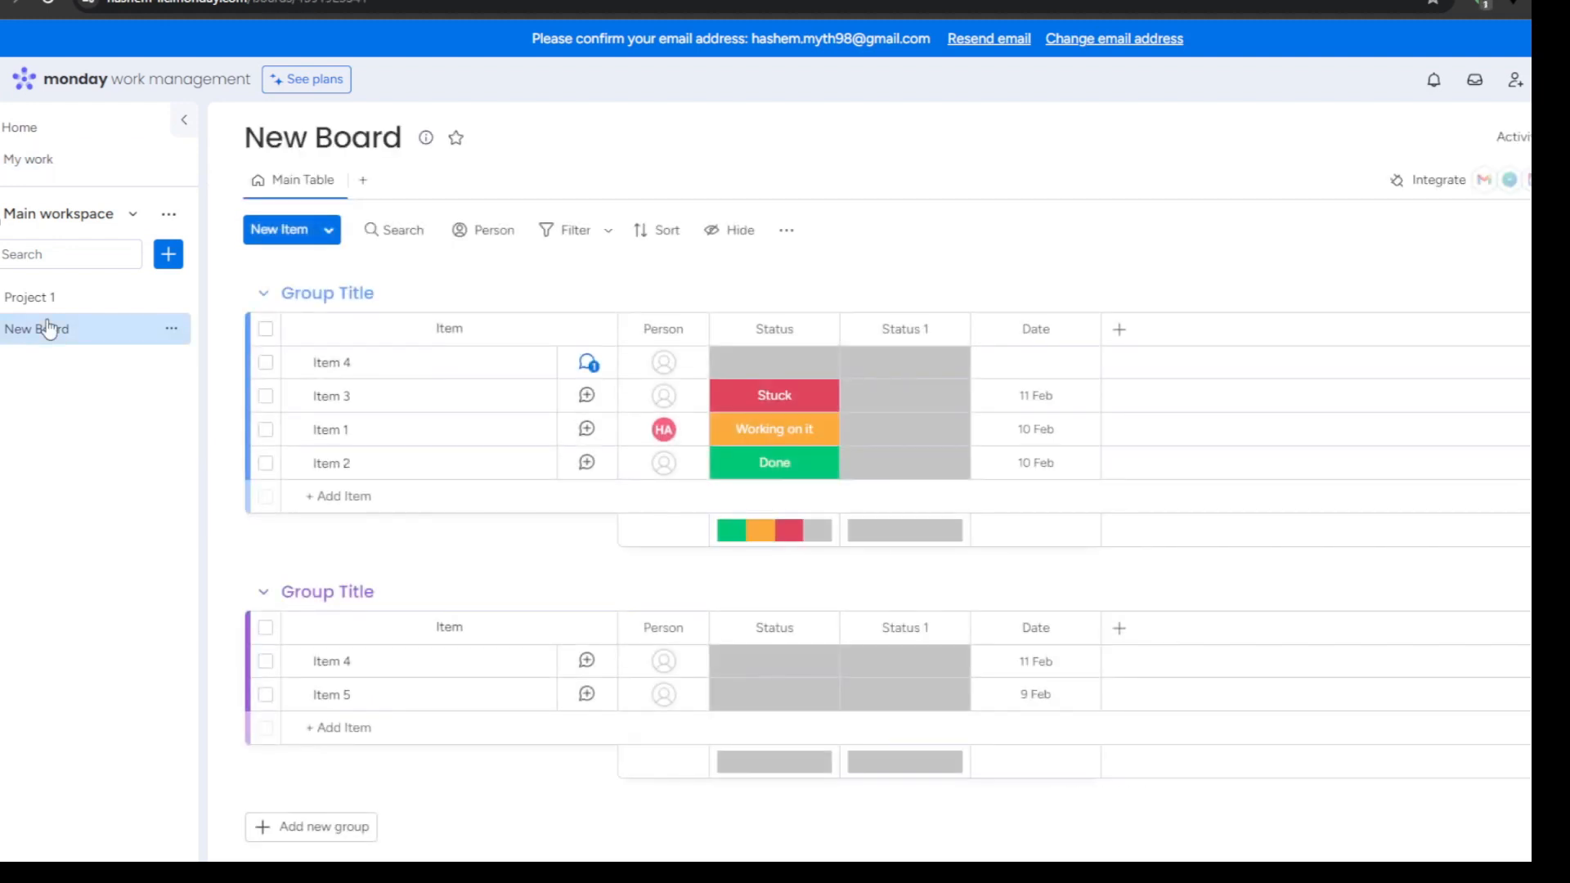
Step: Create a dashboard named New Dashboard with Main privacy in the main workspace
left_click(169, 255)
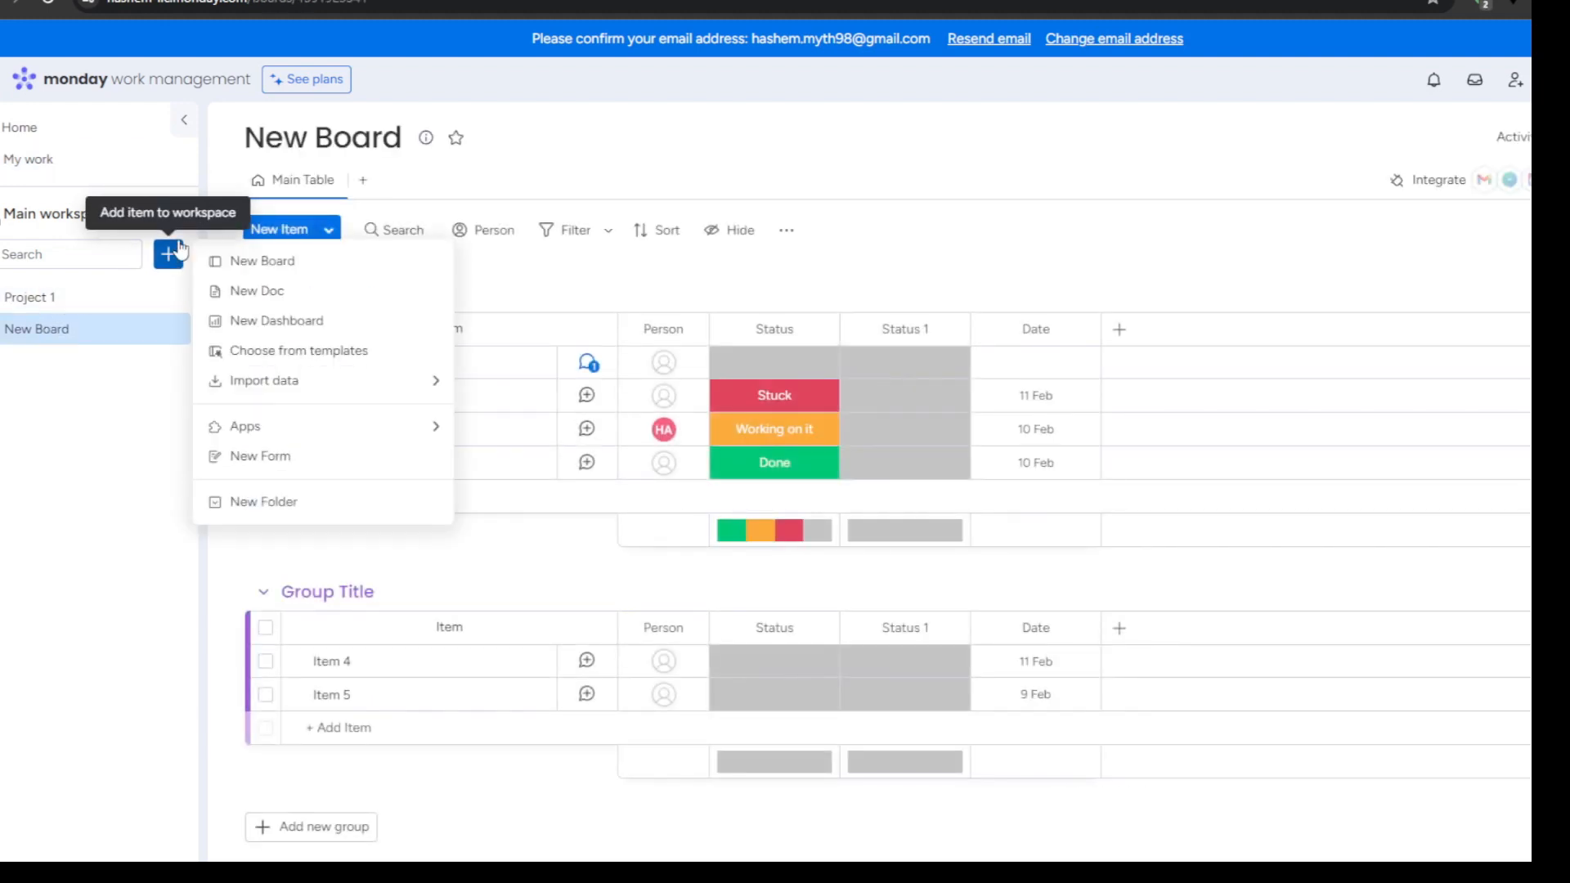
left_click(282, 324)
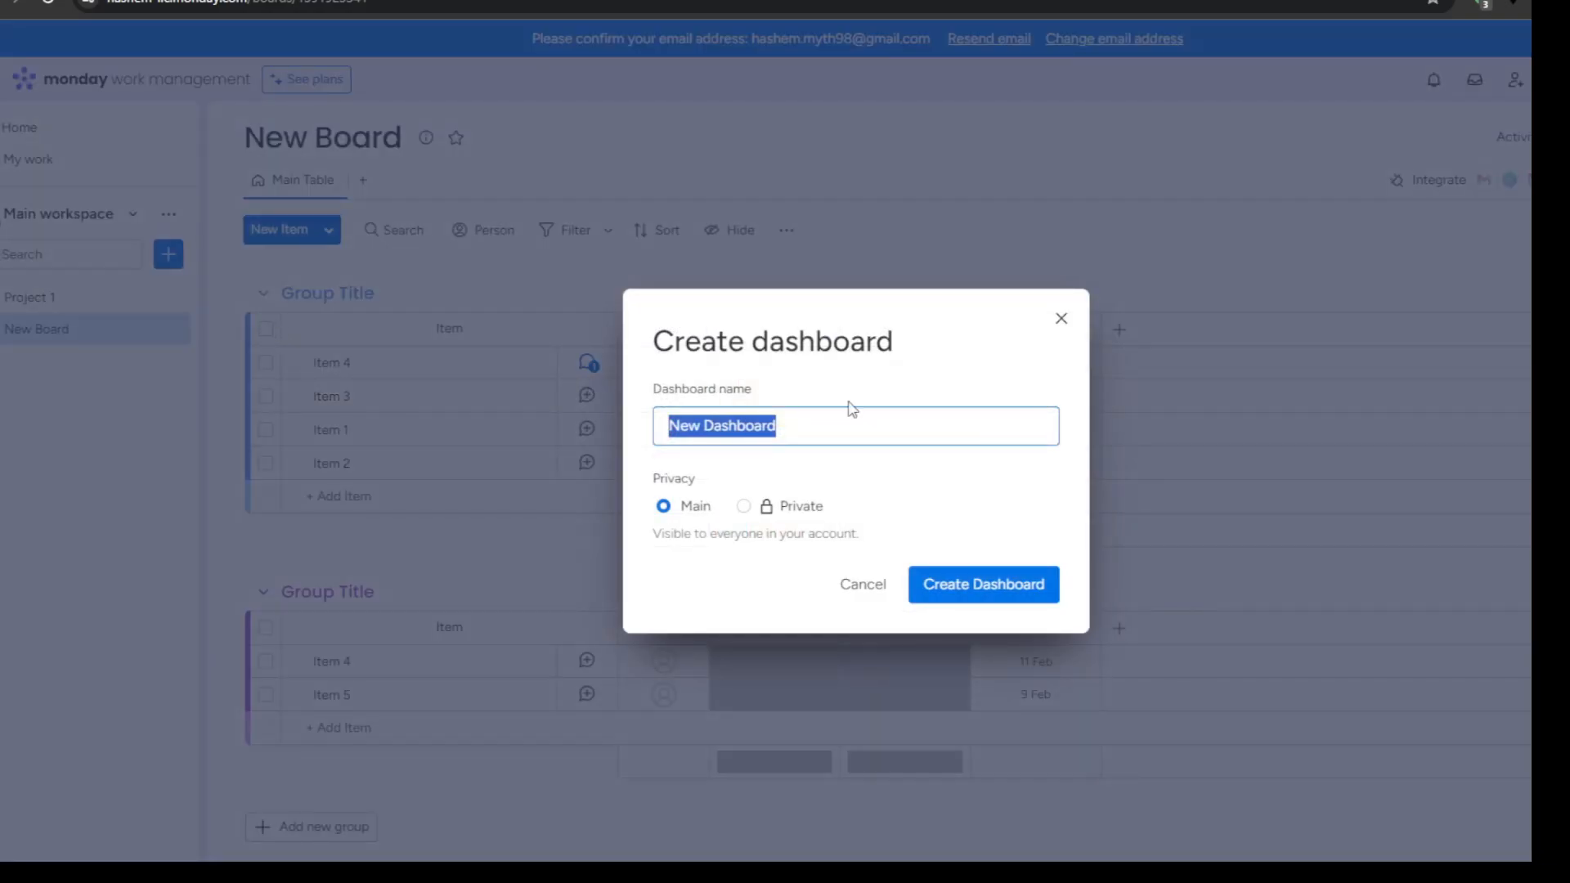
left_click(1004, 592)
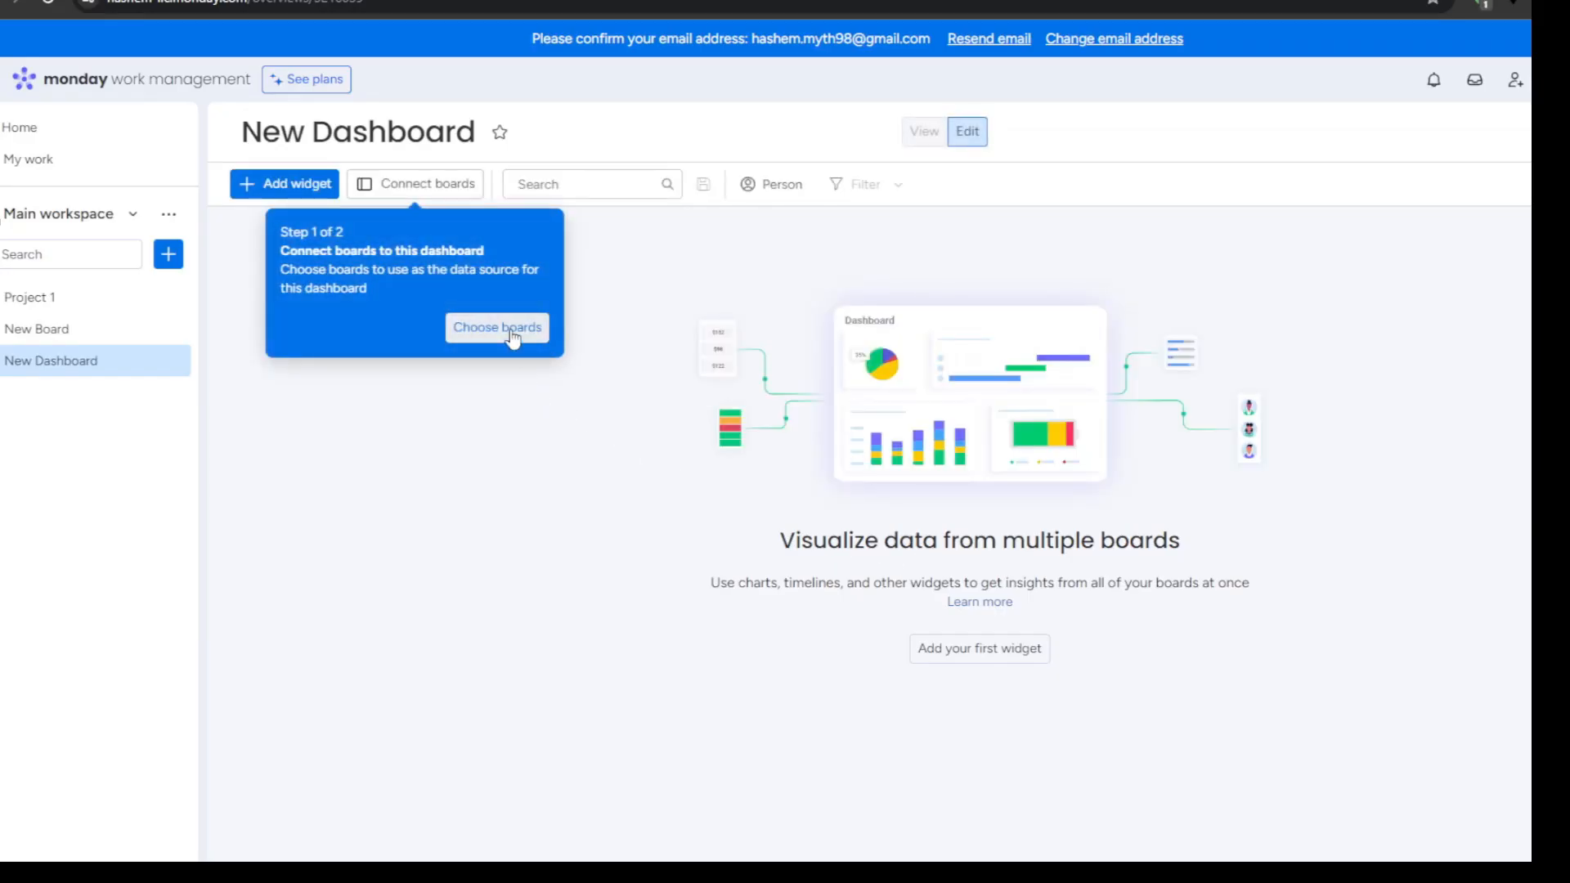
Step: Connect New Board to the dashboard as its data source and add a Chart widget
left_click(517, 329)
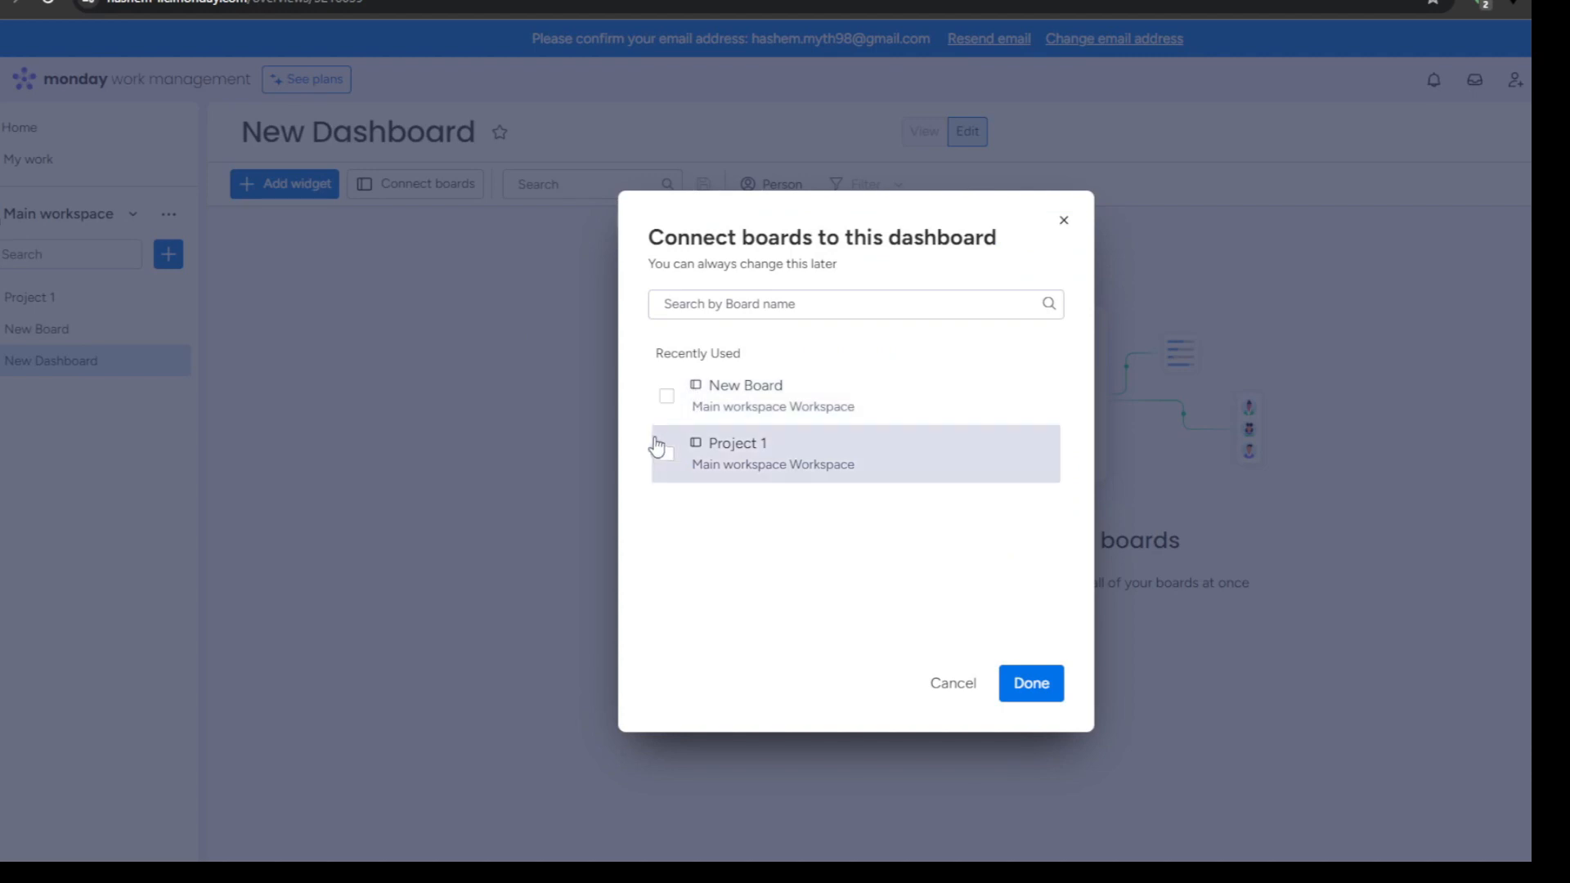
left_click(667, 396)
left_click(1014, 693)
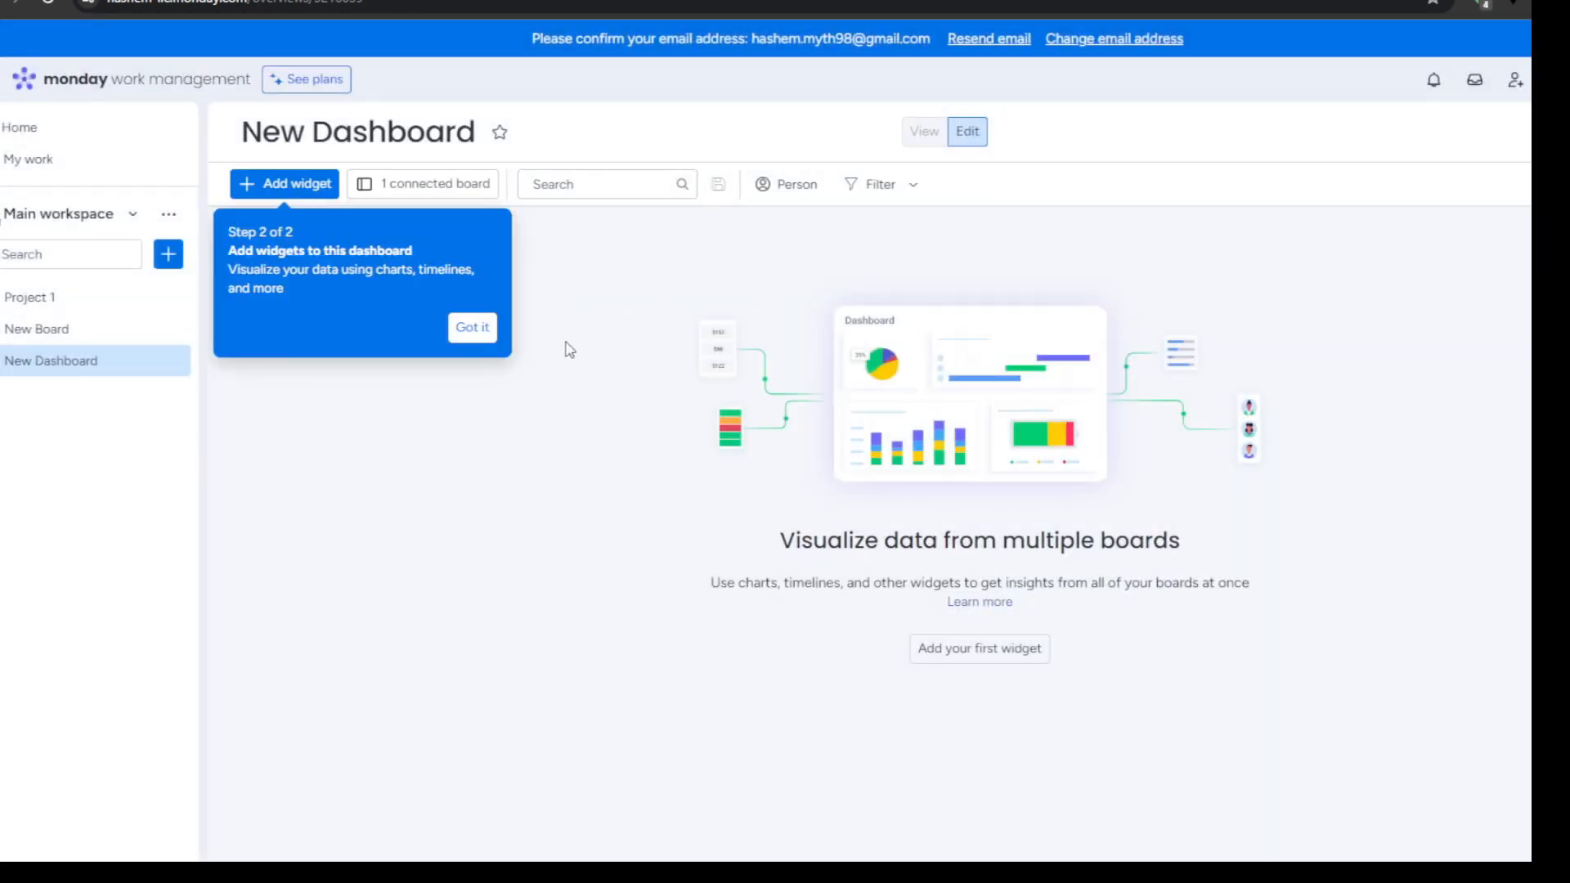
left_click(471, 327)
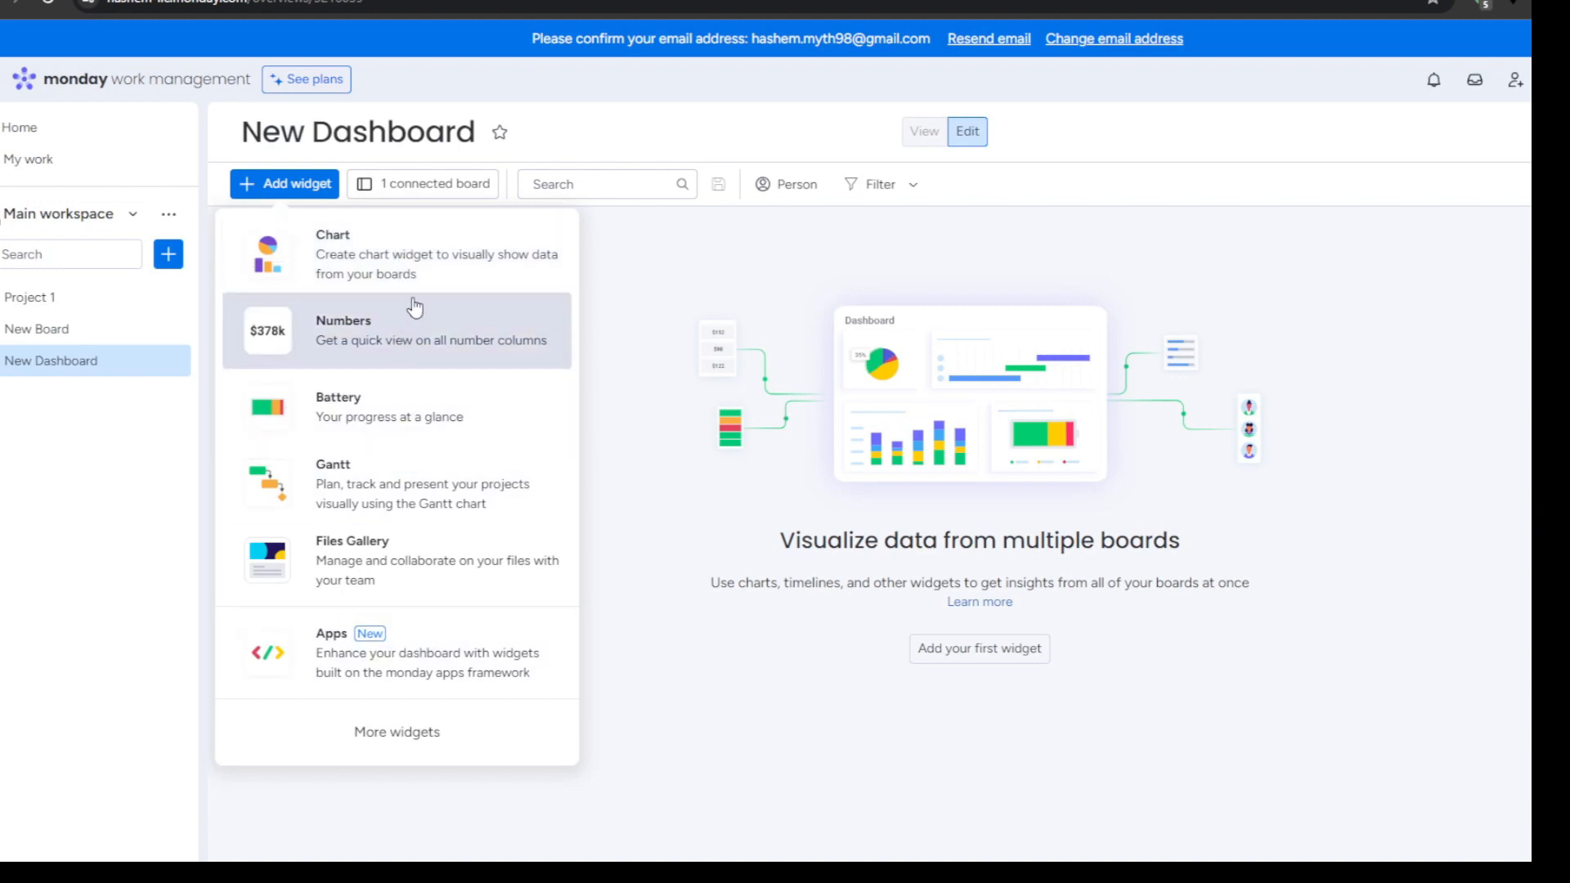
left_click(428, 266)
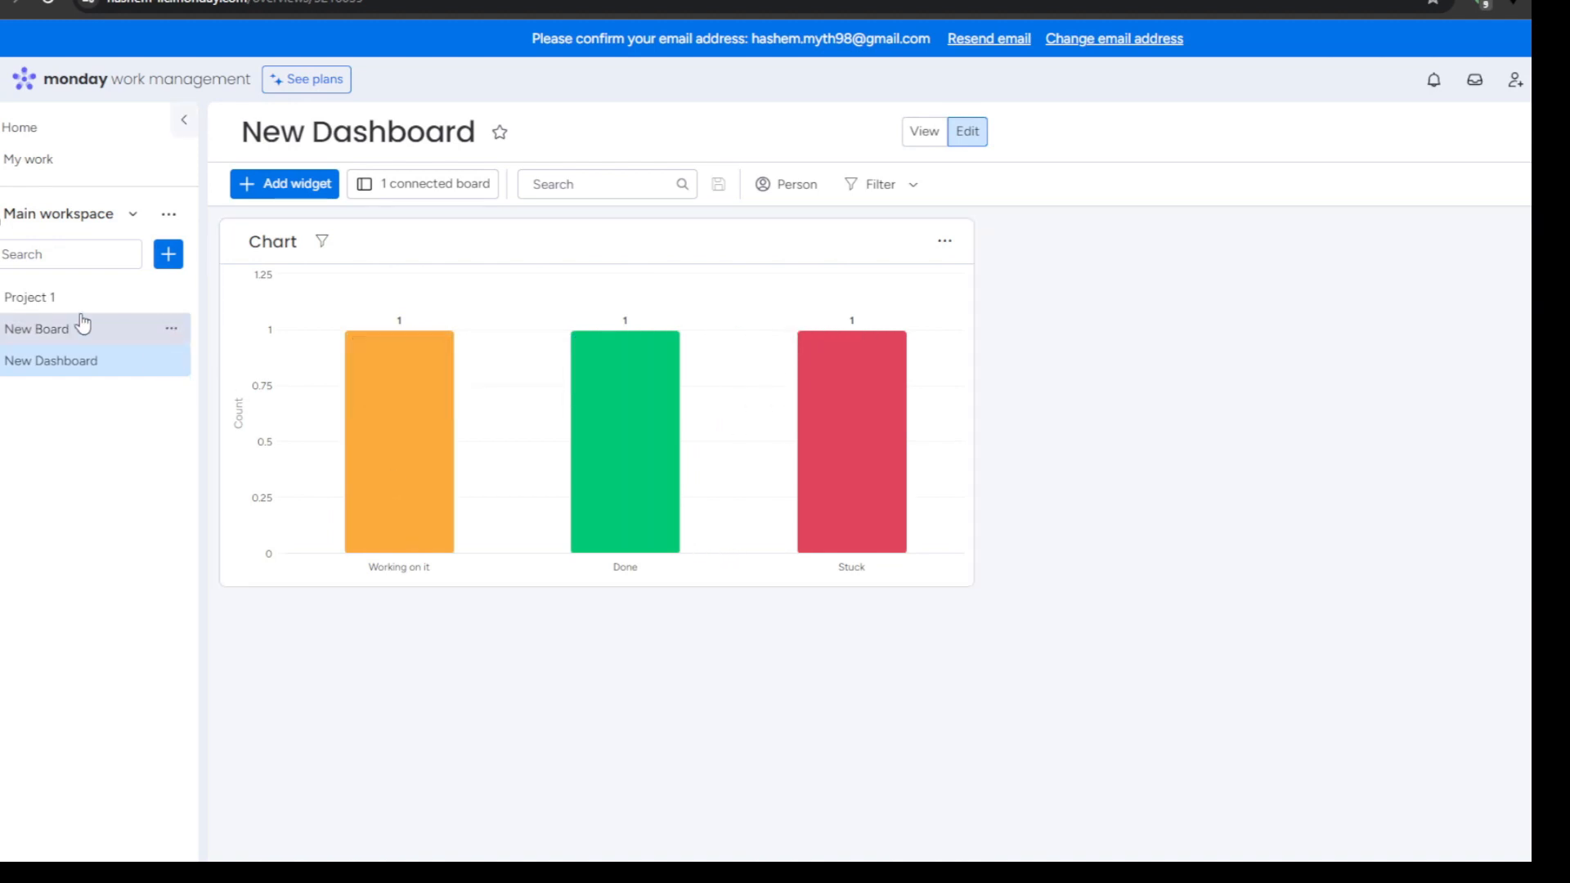
Step: Examine New Board's Automation center, including its board automations and the Status change templates
left_click(65, 335)
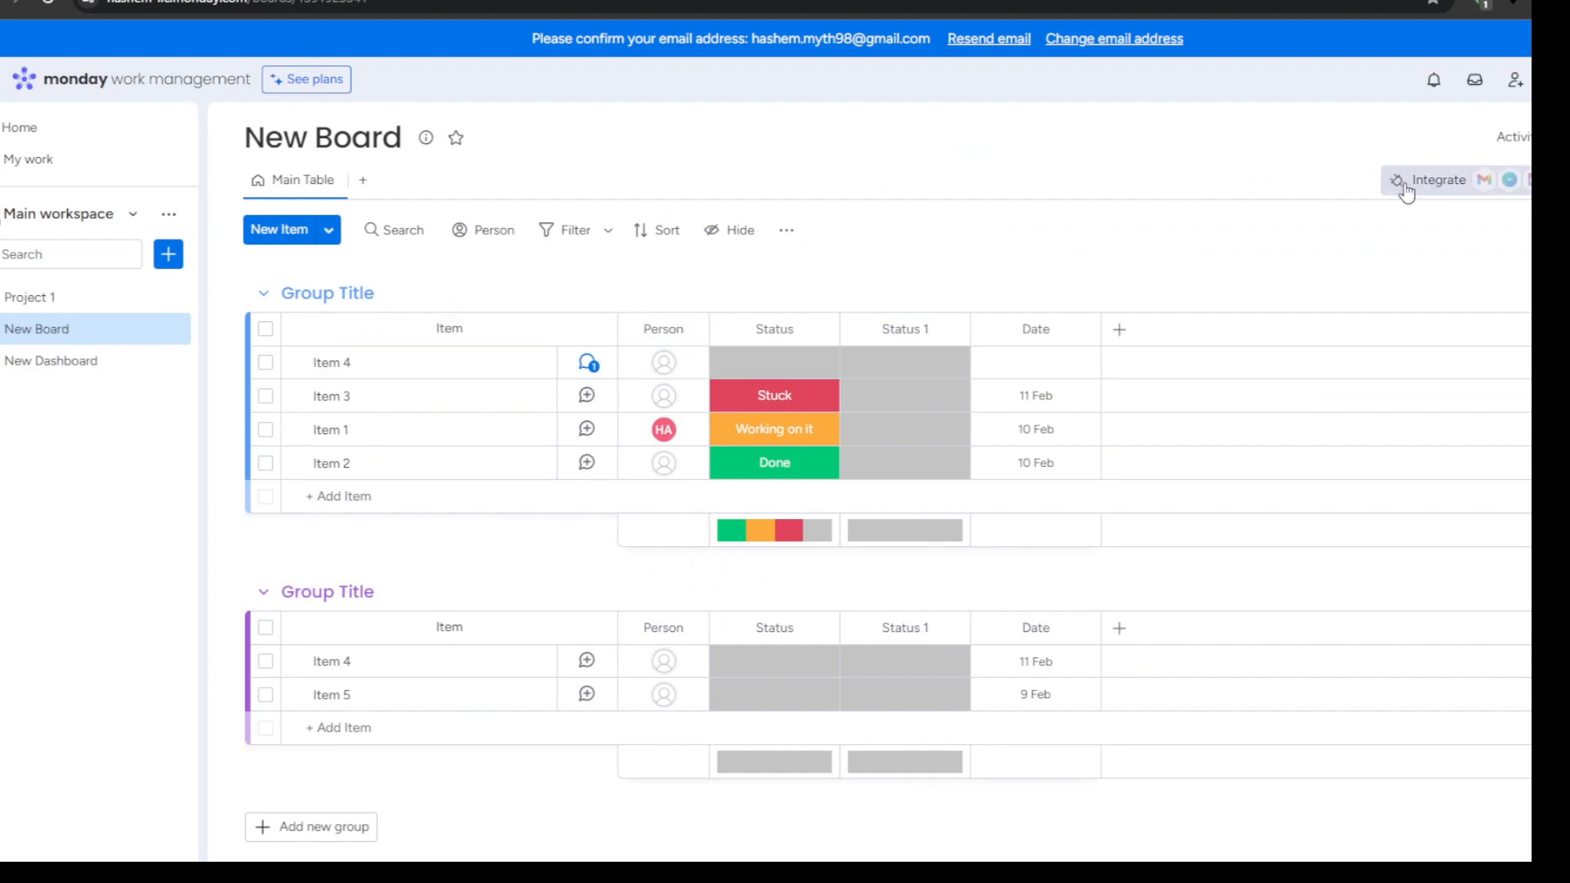
left_click(1445, 184)
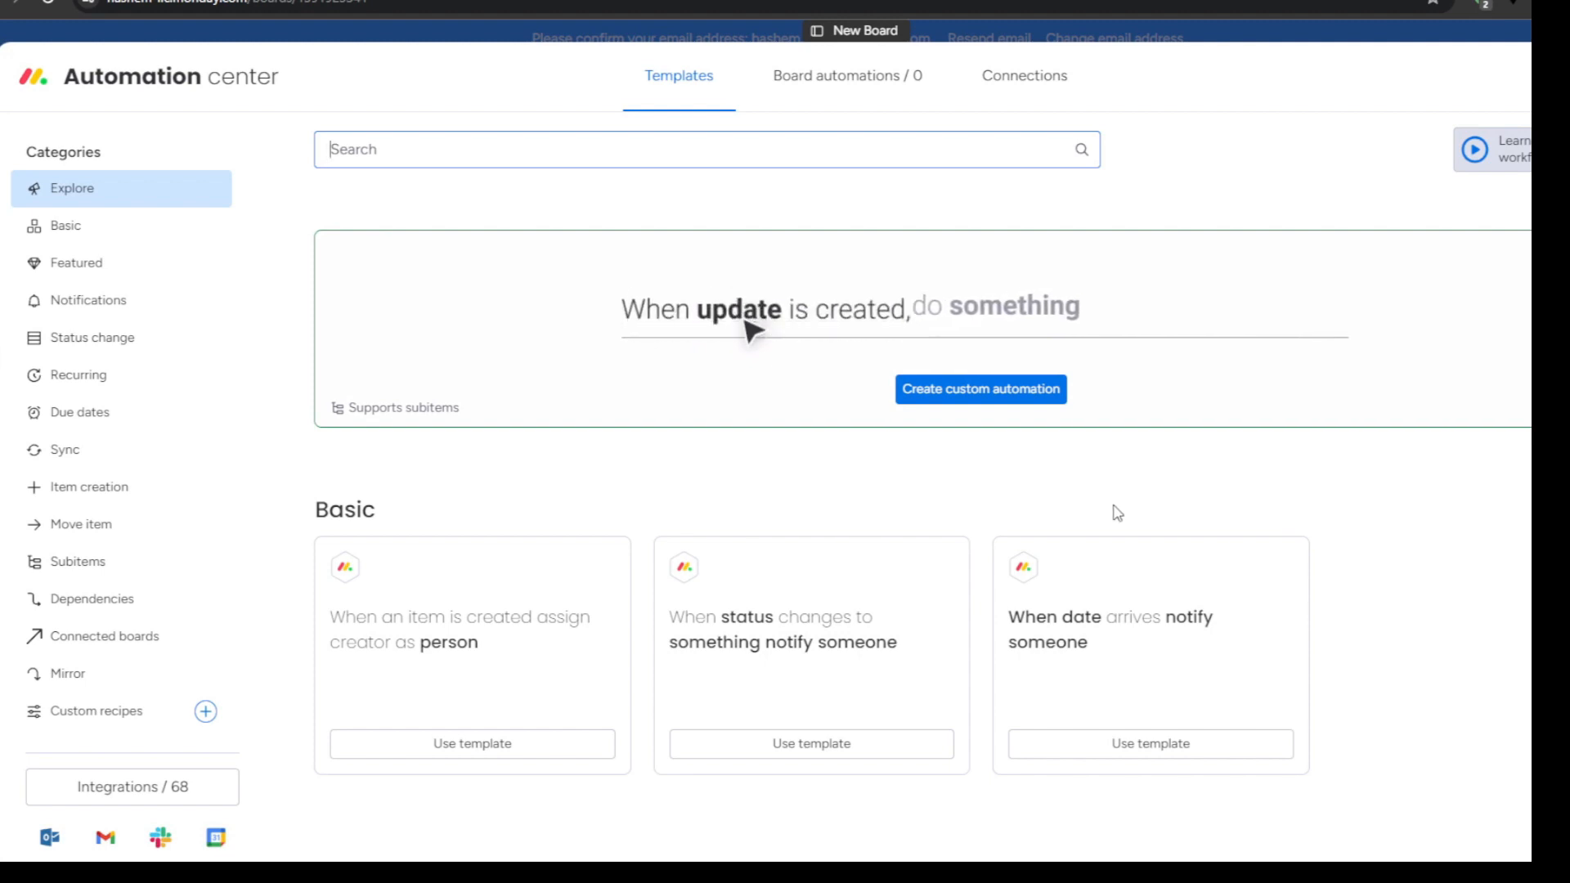
left_click(884, 91)
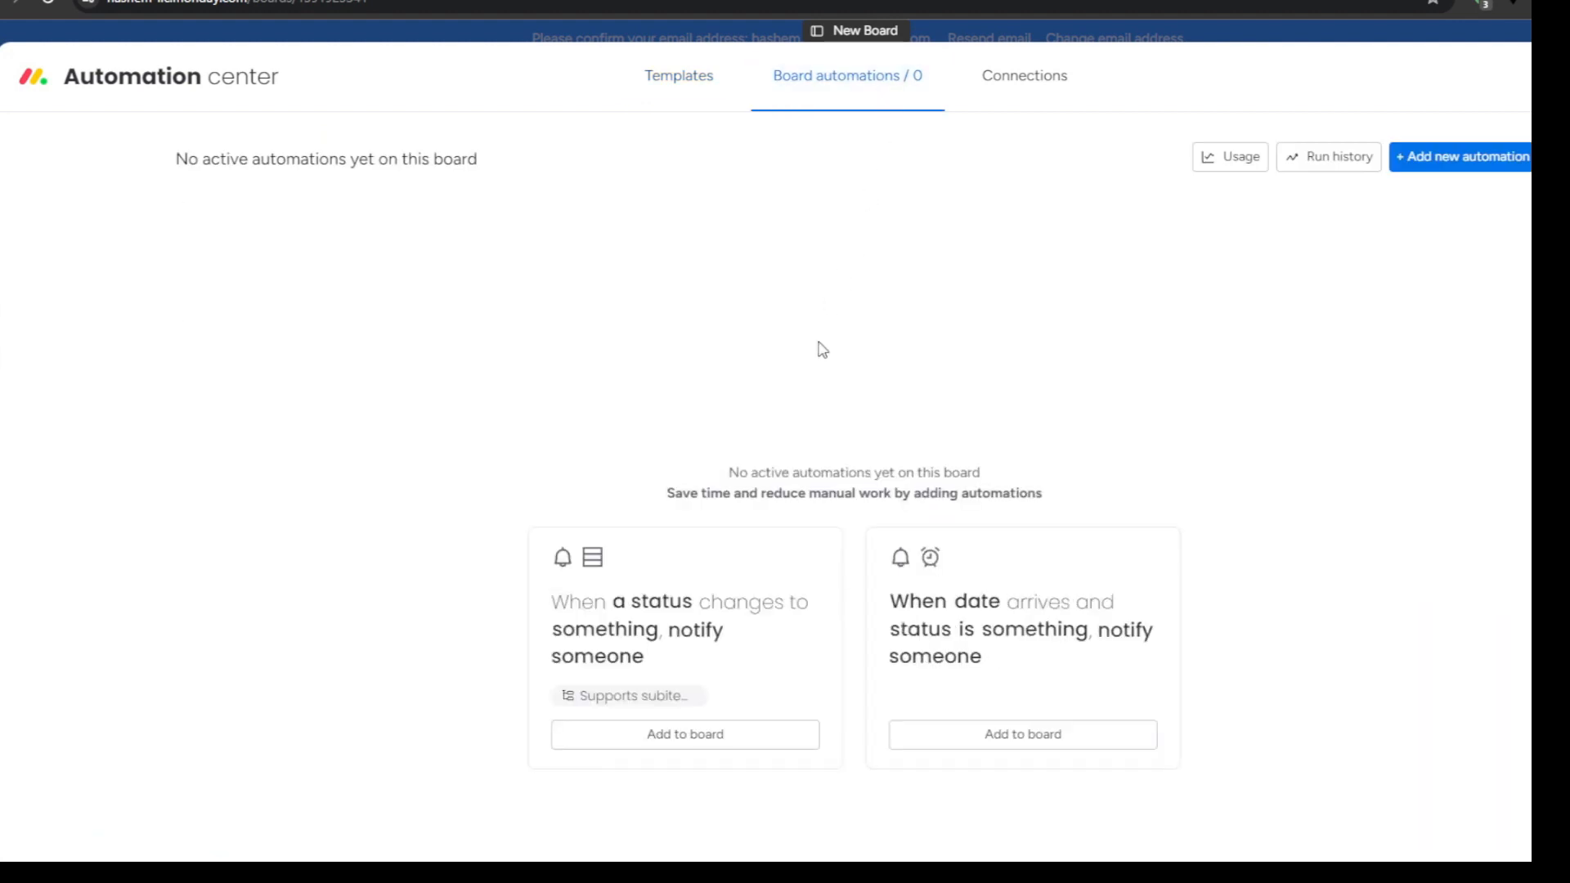
left_click(703, 78)
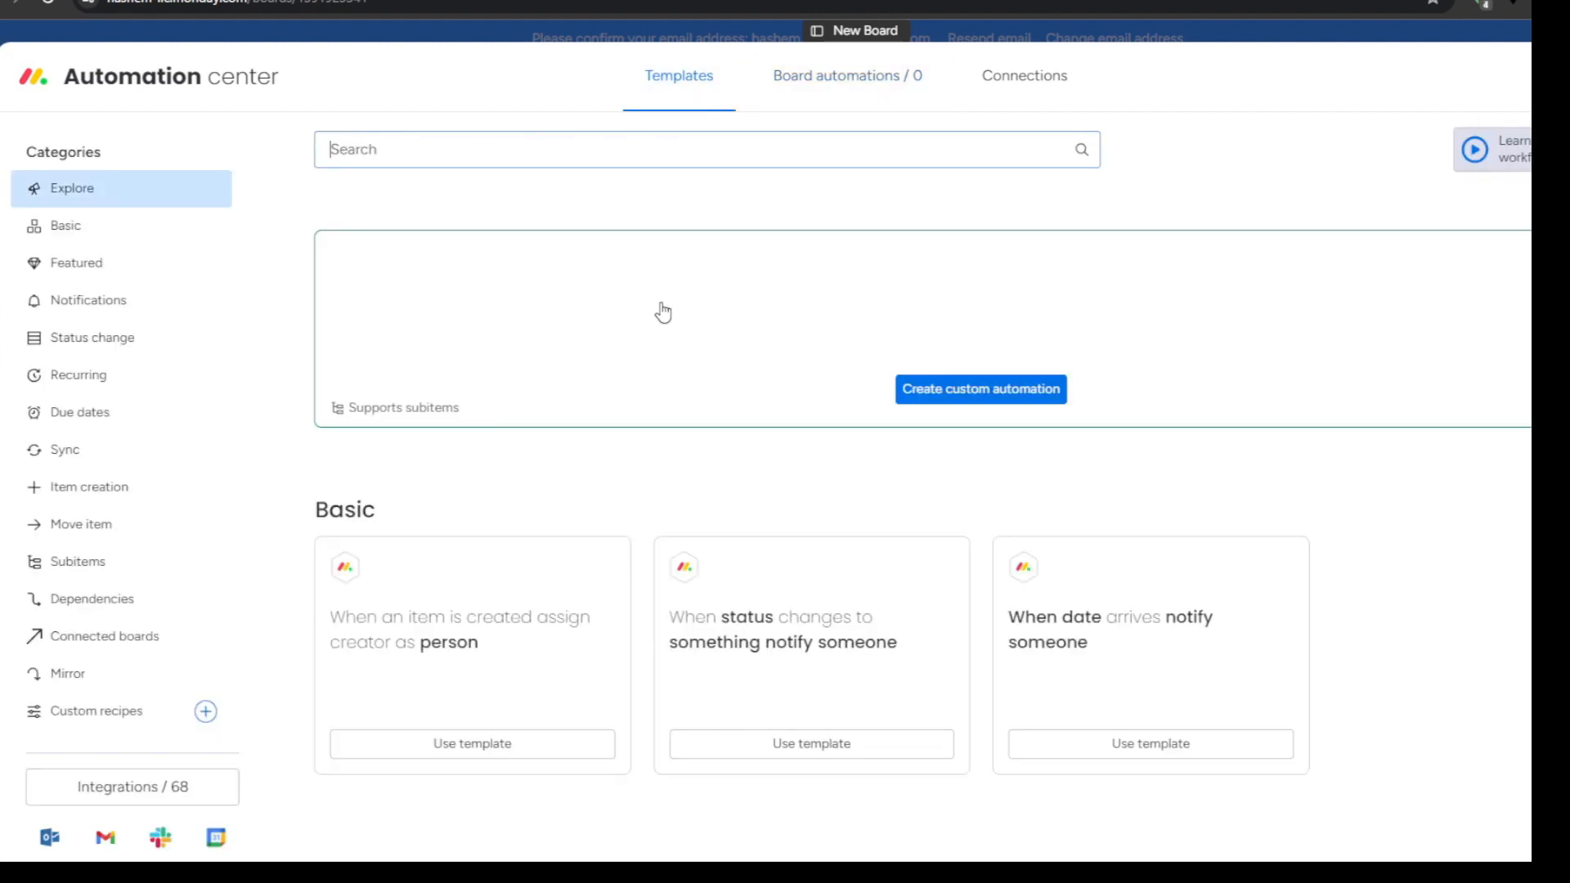
left_click(160, 337)
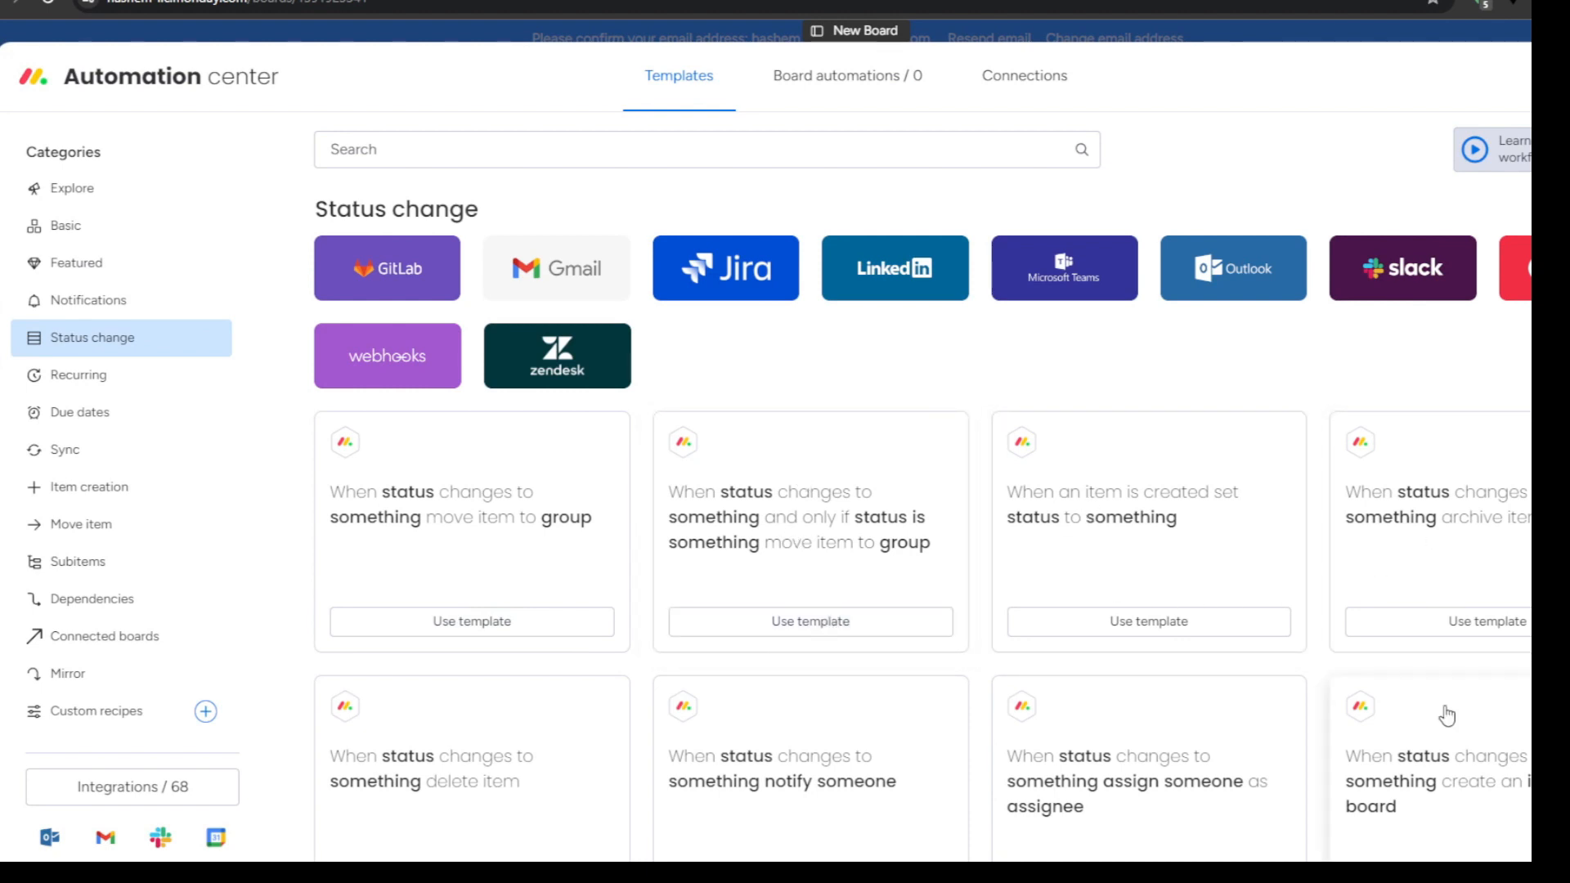
scroll(865, 613, "down", 1)
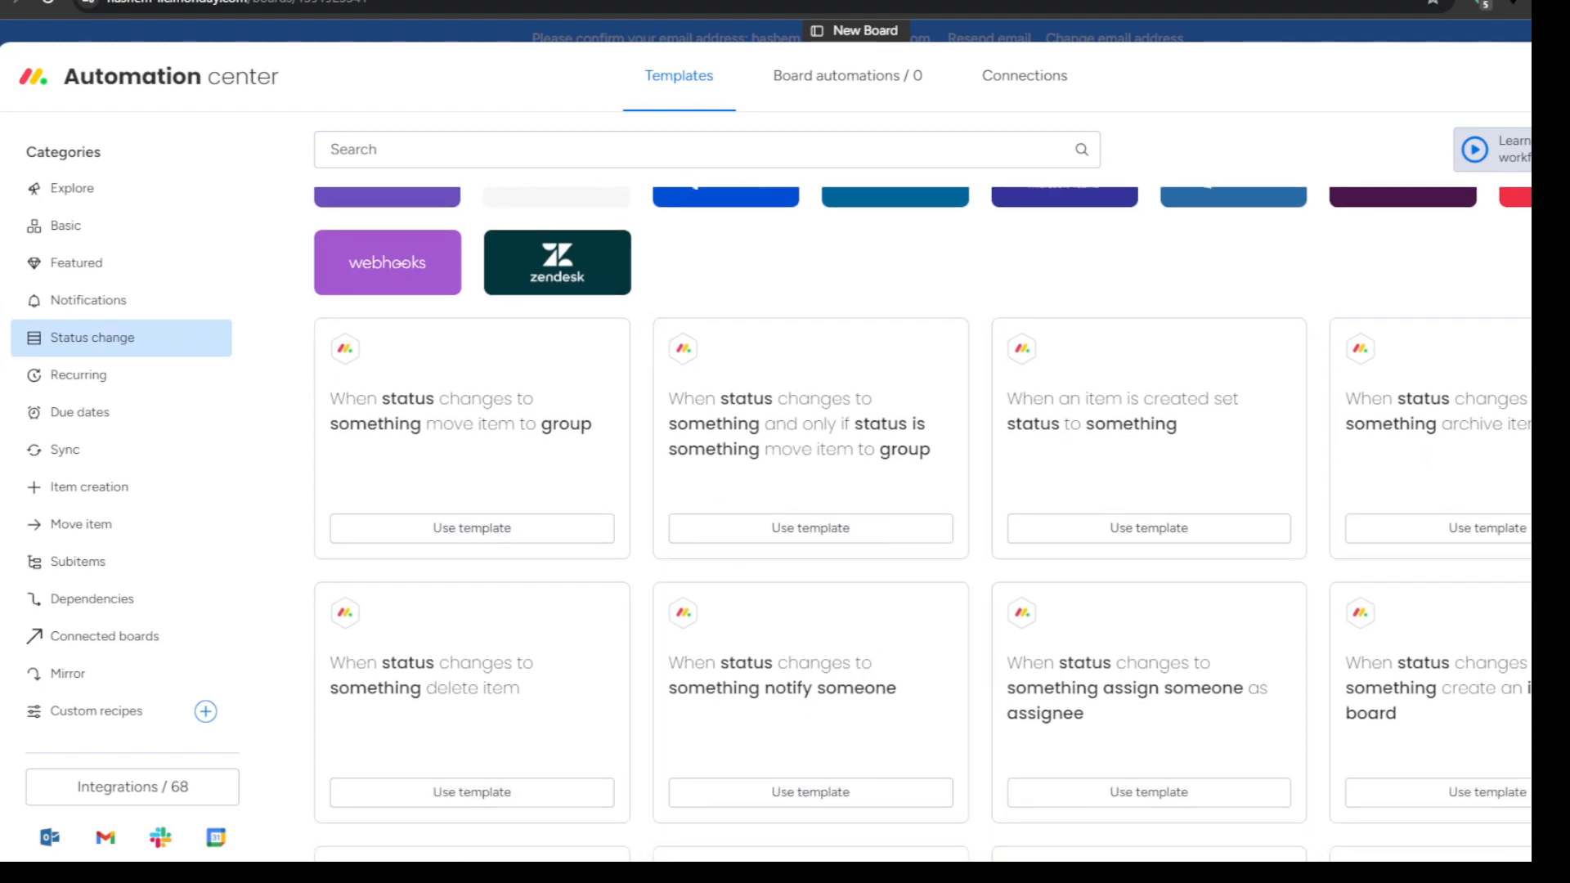